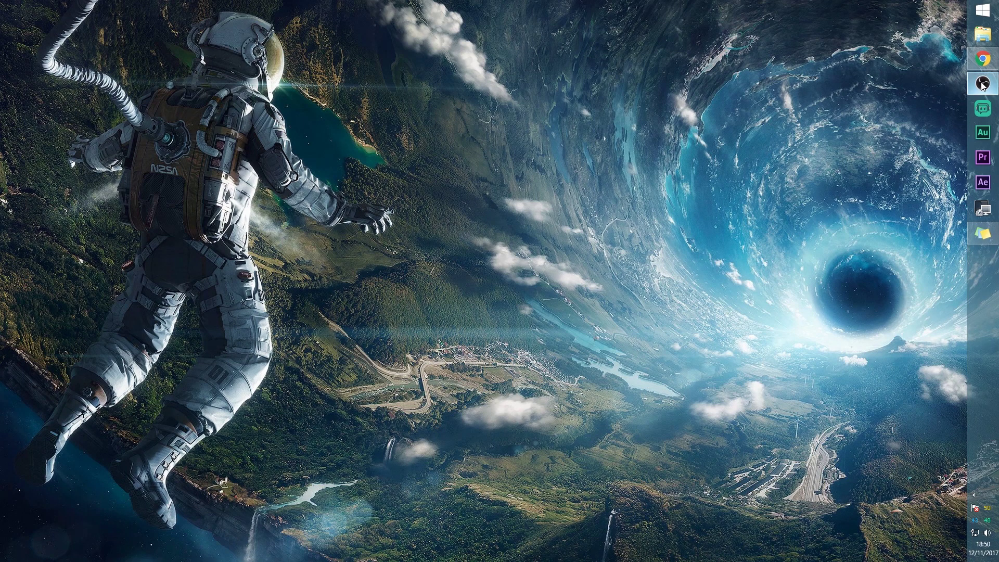
Step: Maximize the OBS window and preview the Alerts, Cam & Logs and Sarting Soon scenes
click(982, 83)
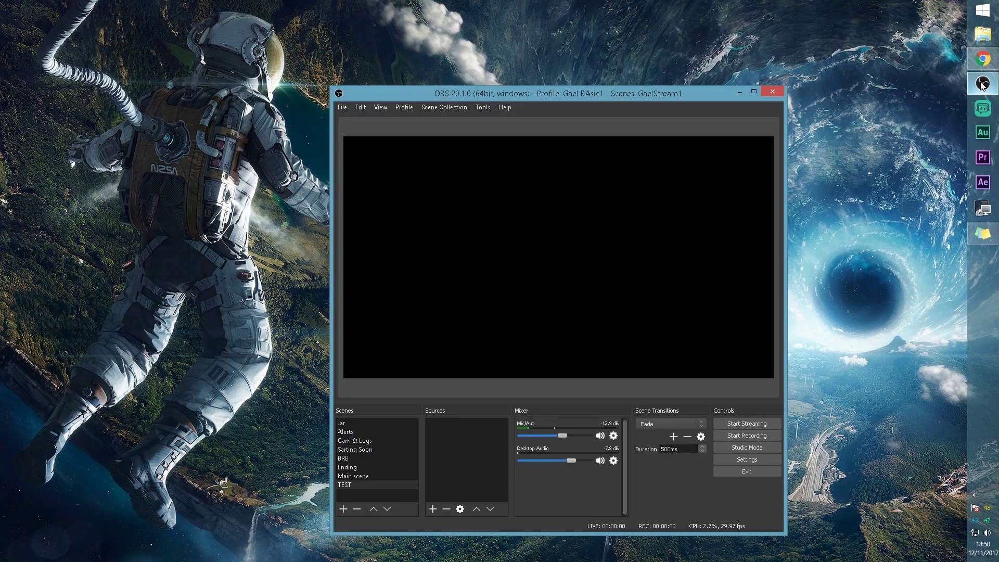
click(753, 93)
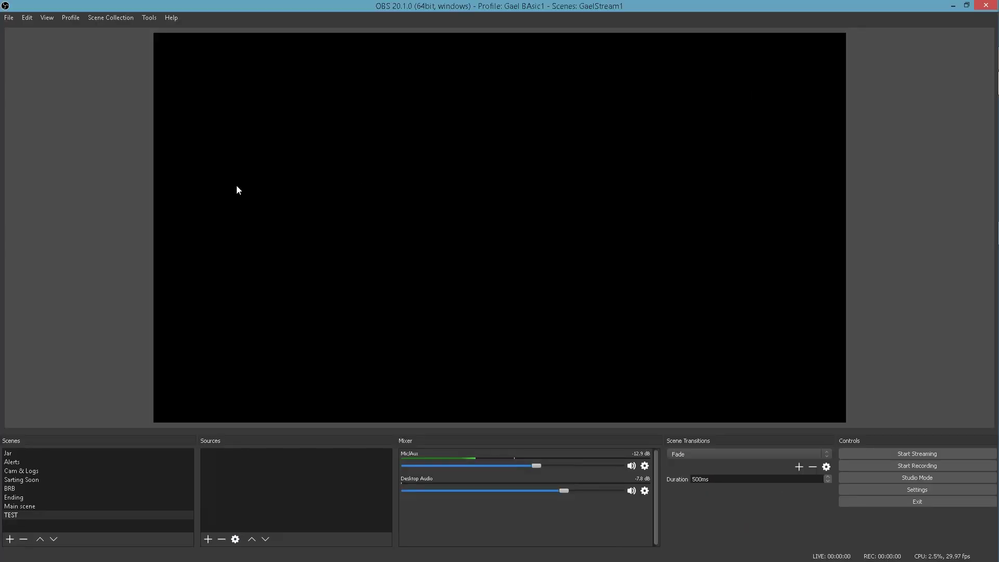
click(24, 461)
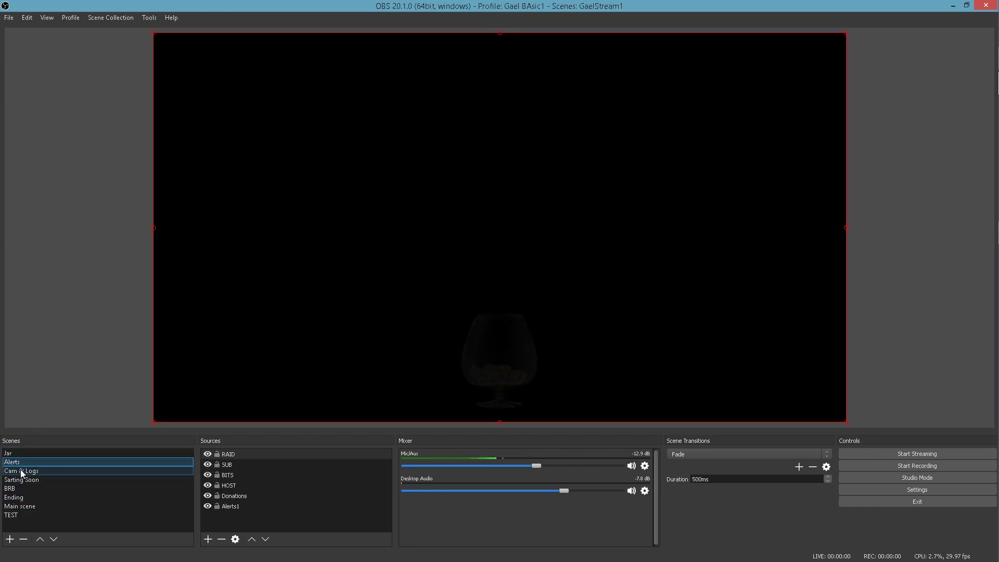
click(21, 471)
click(21, 480)
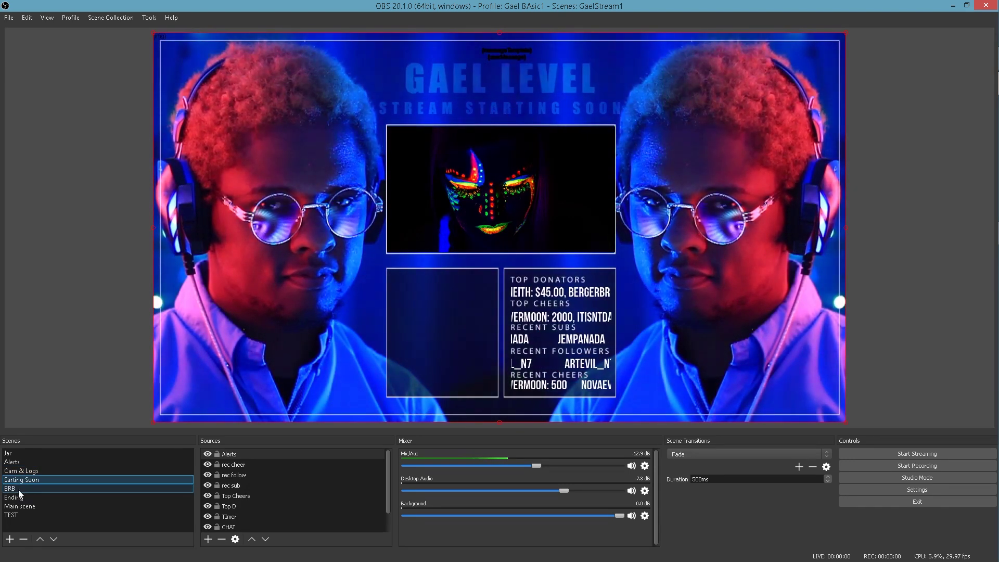
Step: Preview the BRB, Main and empty TEST scenes, then bring up Settings
click(17, 489)
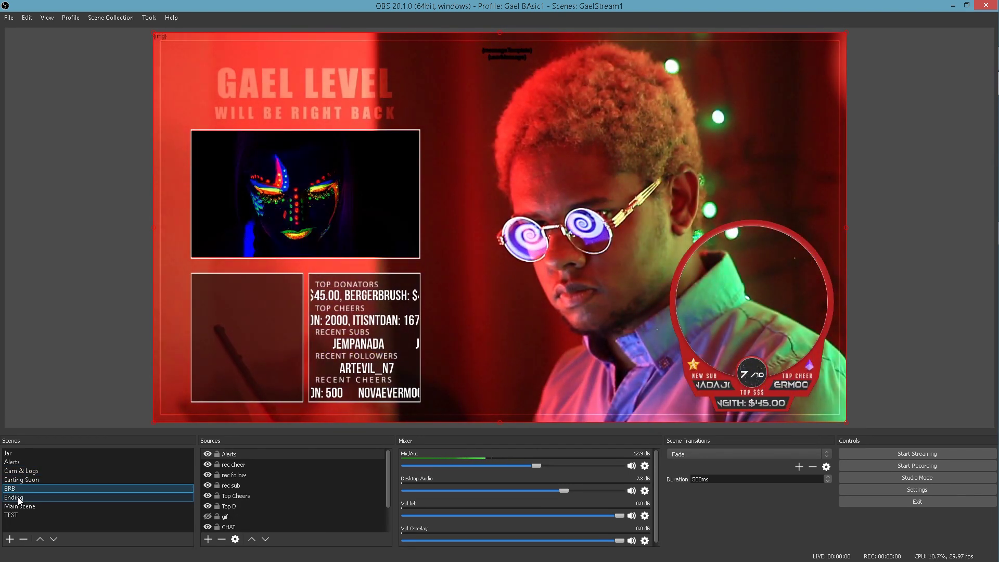
click(24, 506)
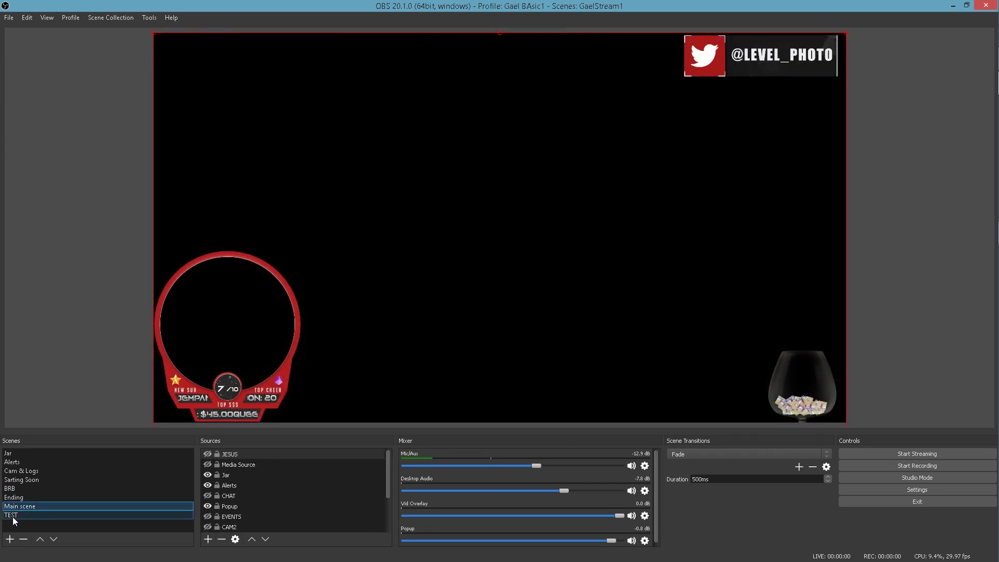
click(13, 515)
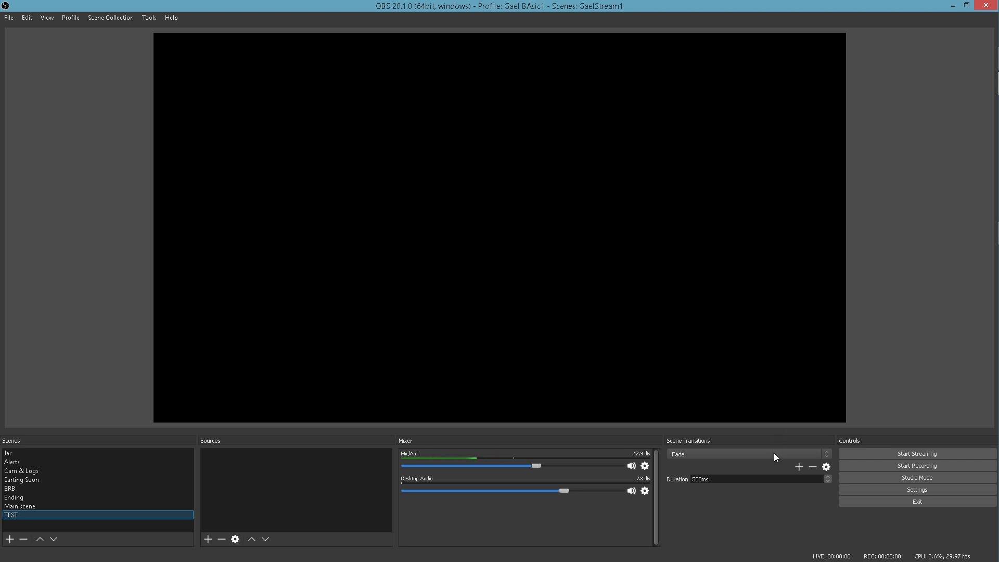
click(867, 488)
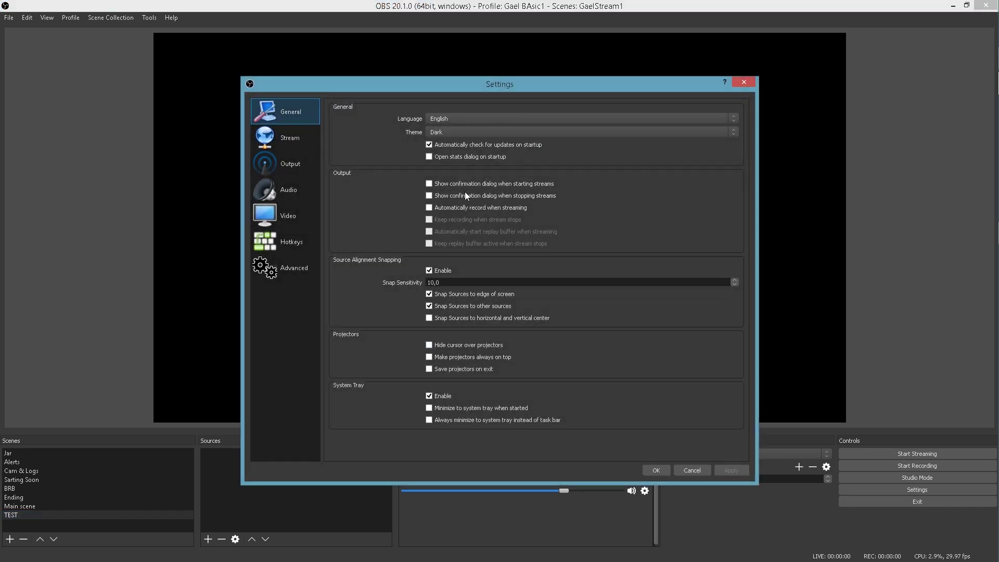
click(283, 137)
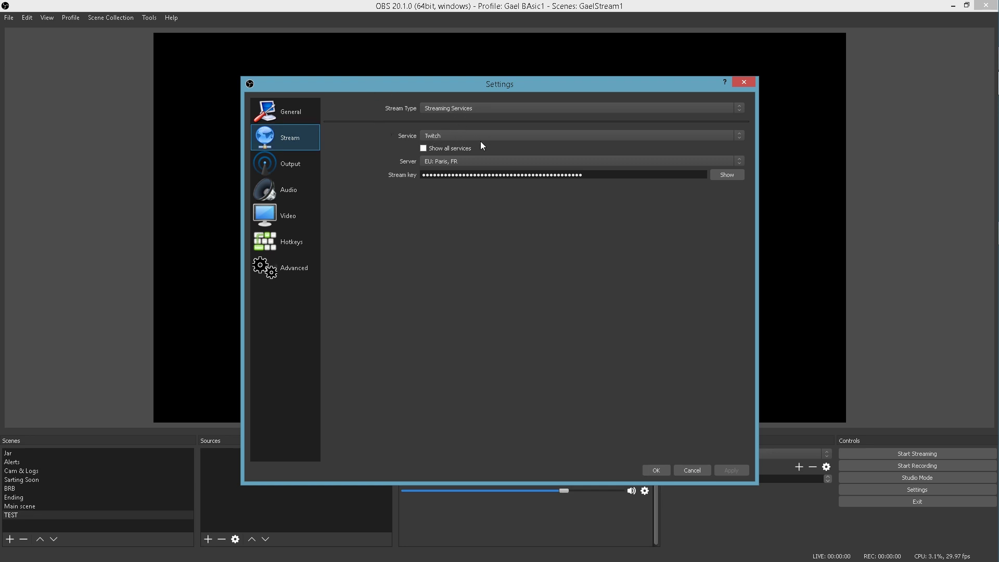
click(451, 136)
click(361, 137)
click(292, 164)
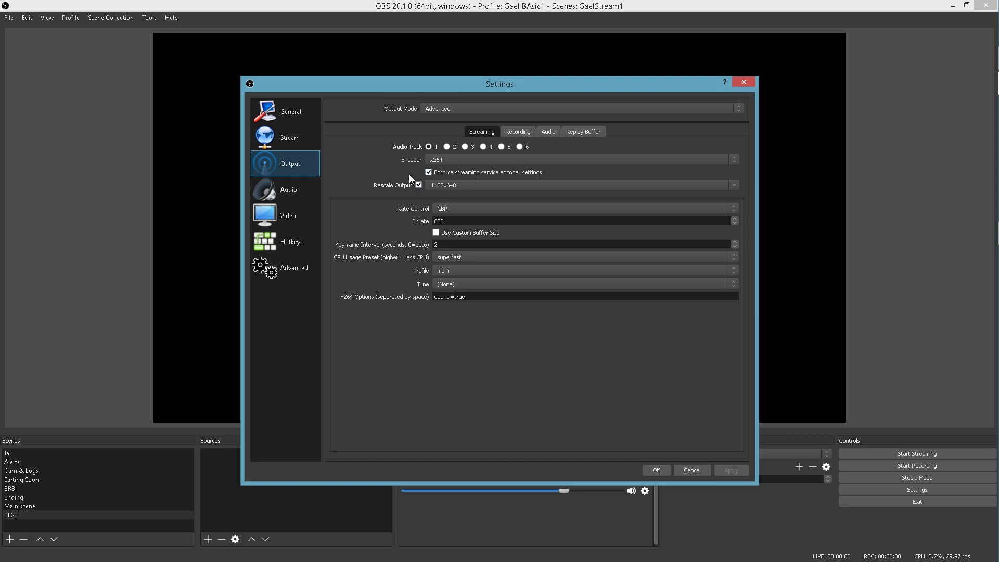
click(518, 132)
click(549, 132)
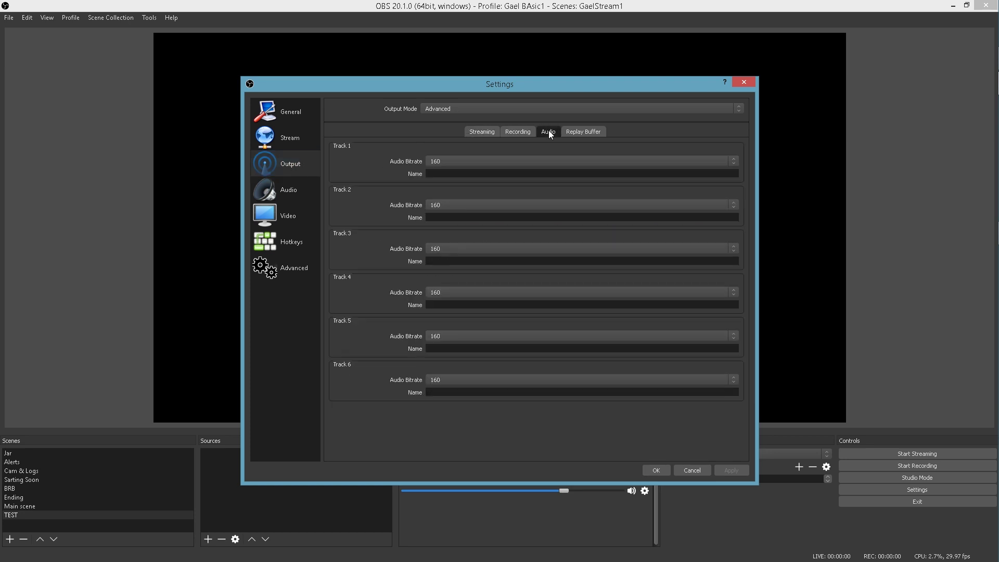
click(472, 133)
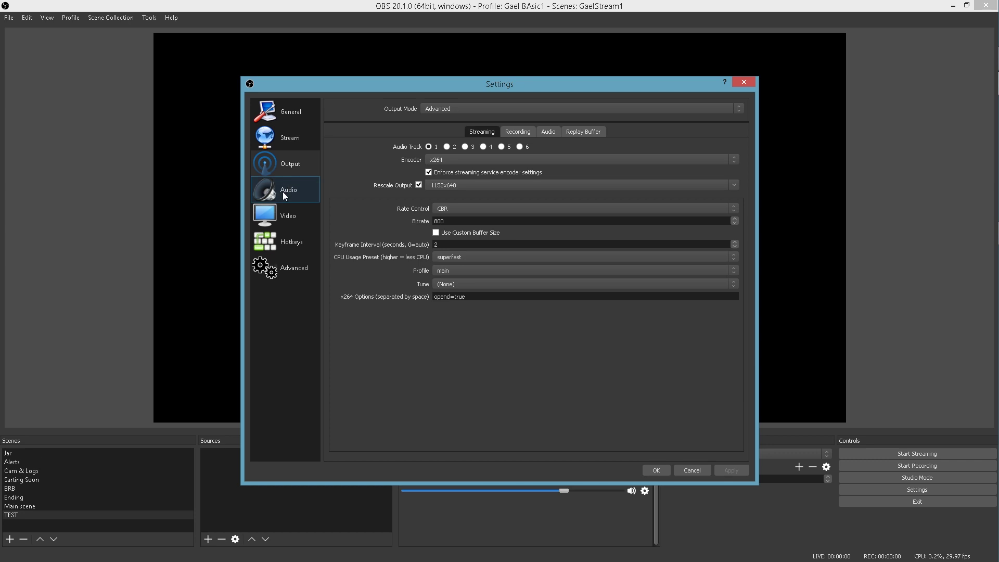
click(284, 193)
click(283, 216)
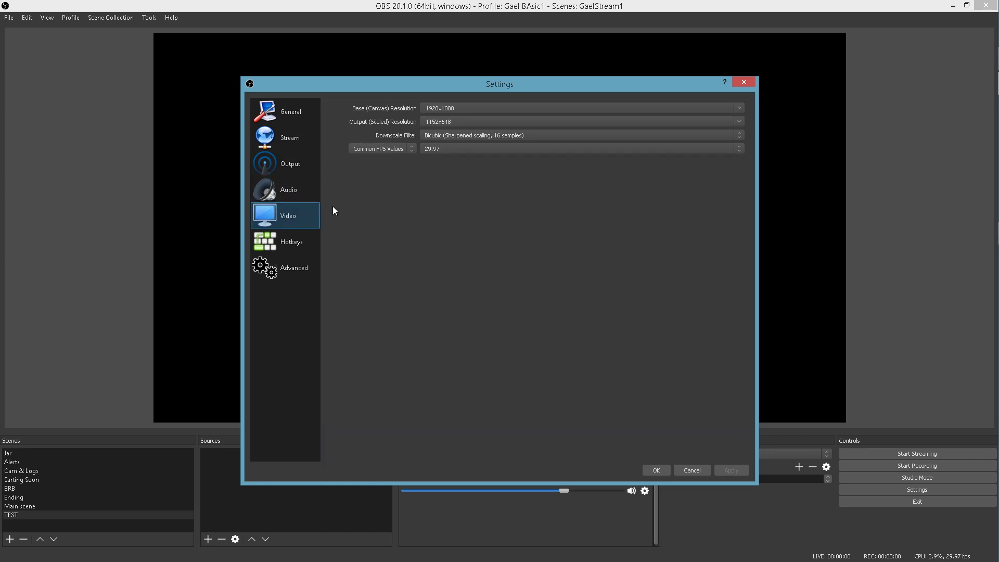
click(291, 245)
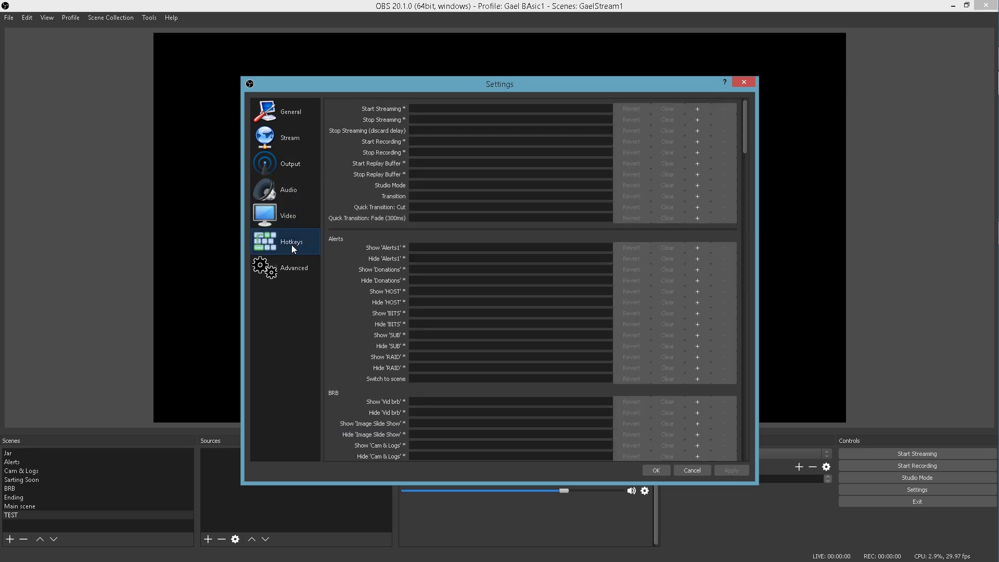
click(290, 268)
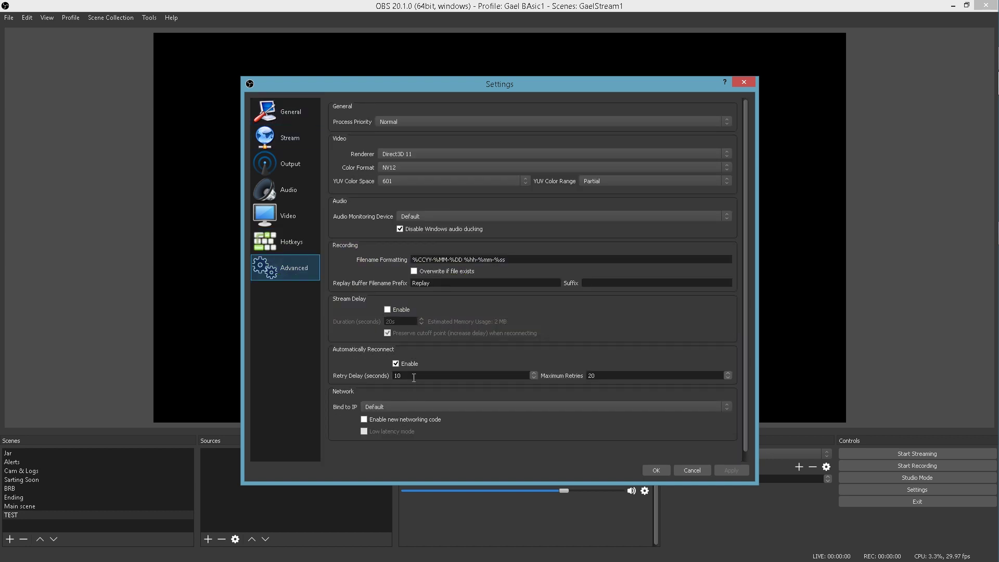
click(682, 472)
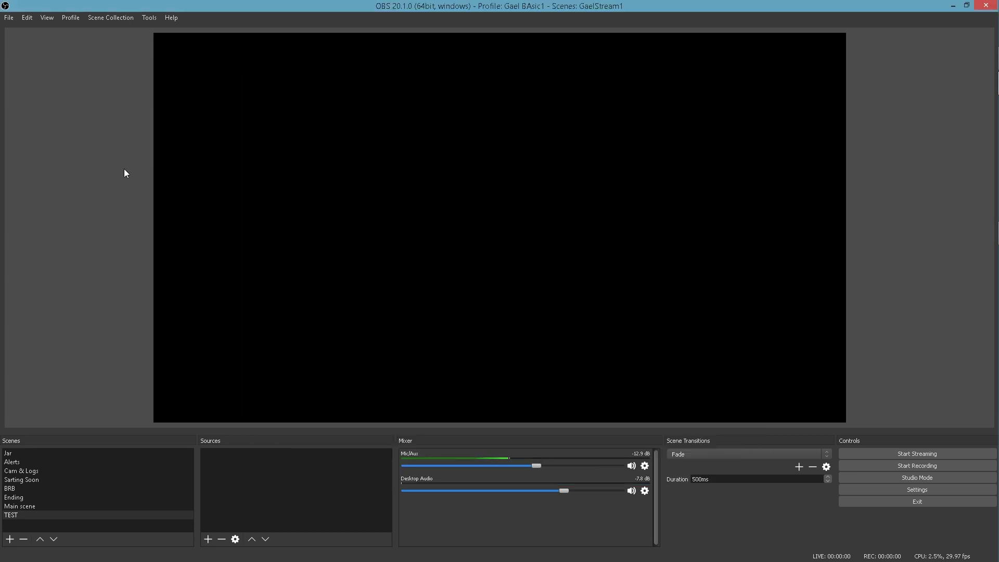
click(71, 18)
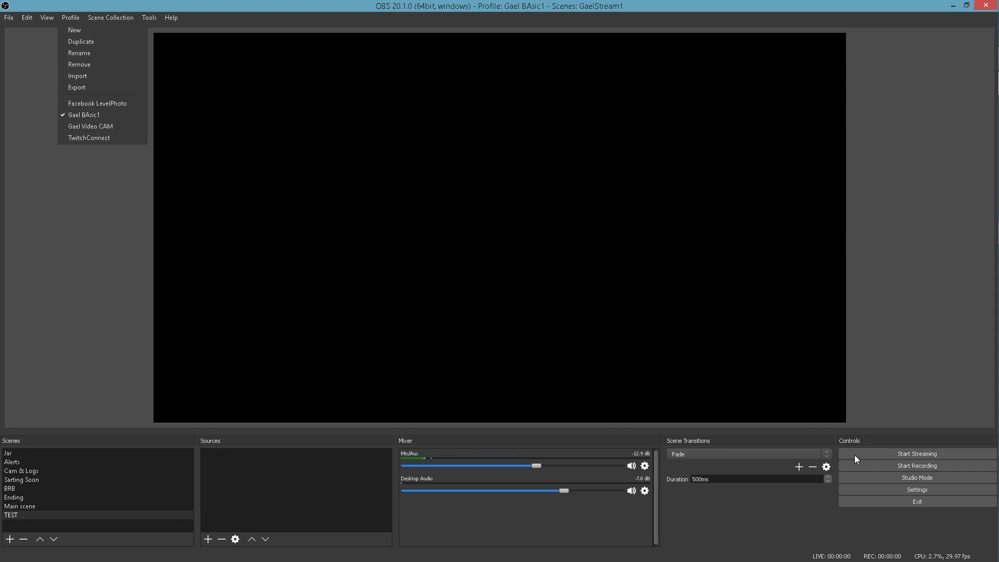
click(872, 492)
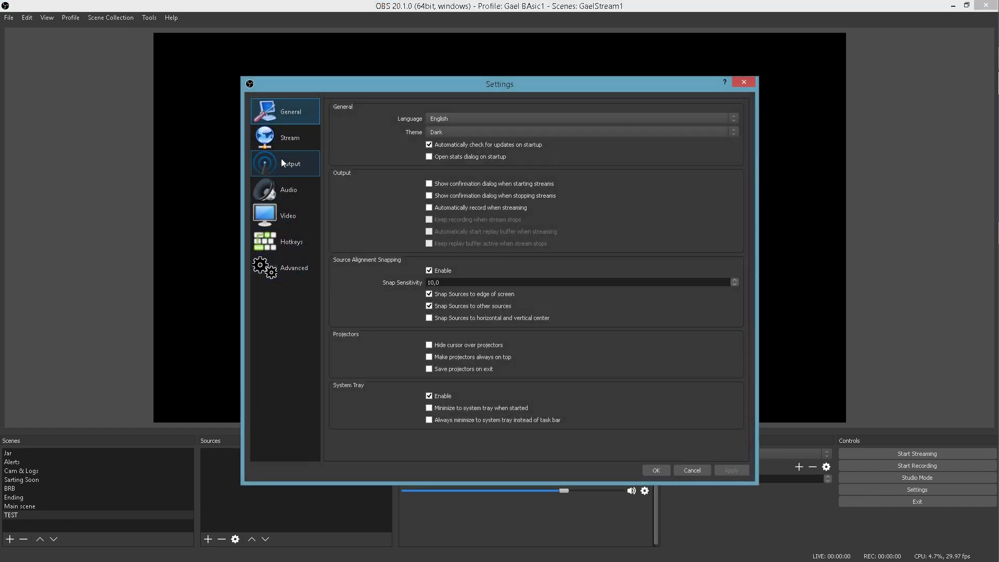
click(279, 135)
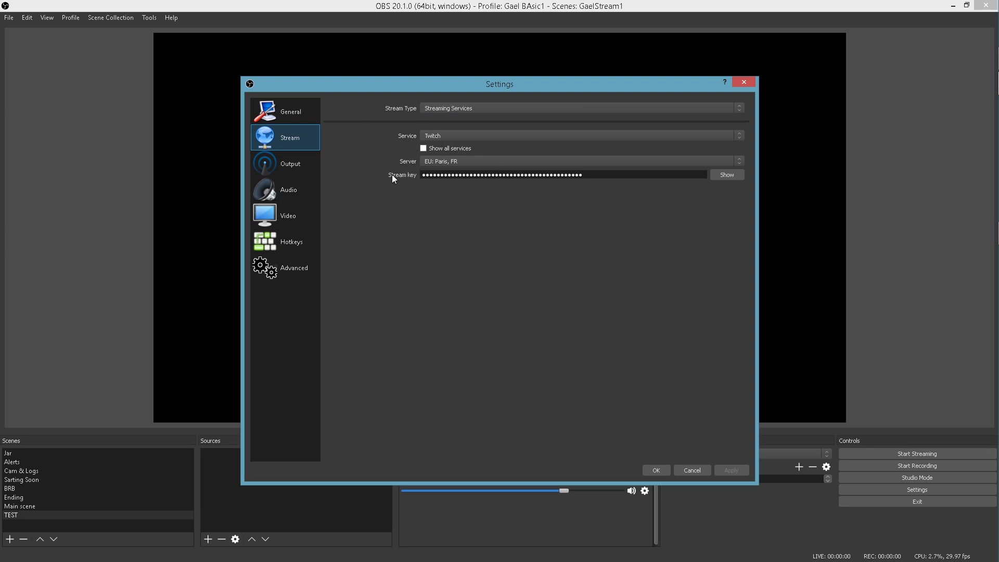
click(692, 470)
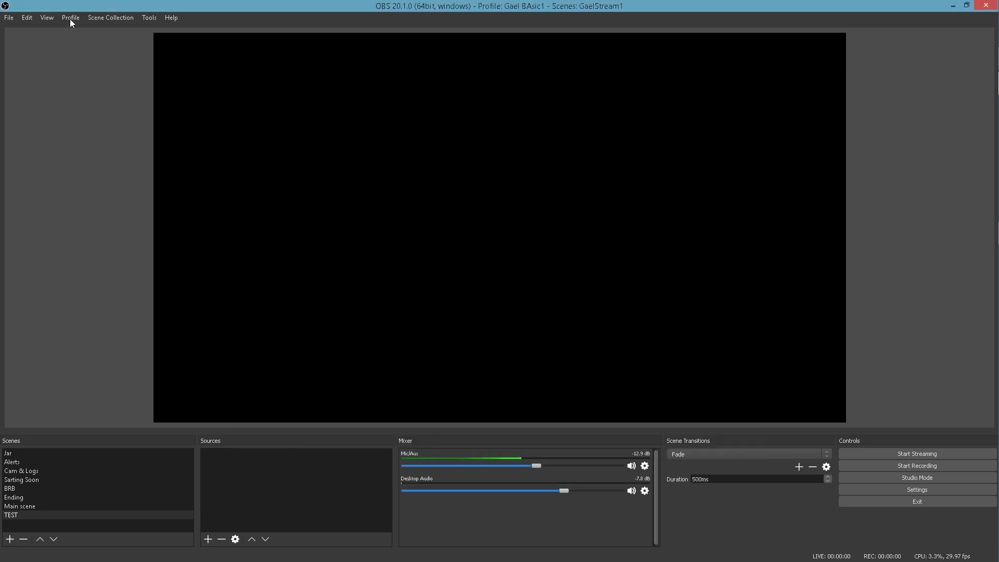
click(68, 17)
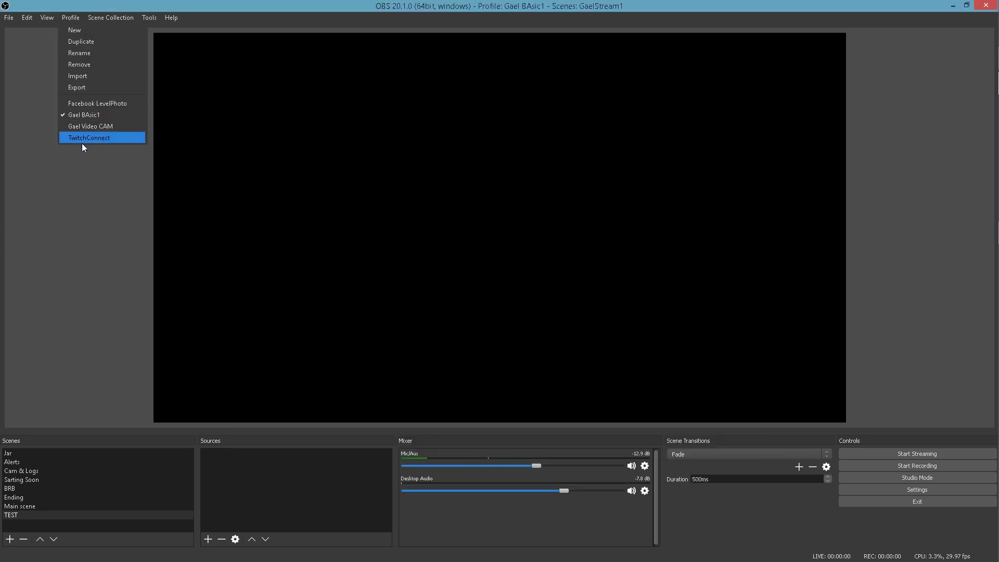
click(80, 103)
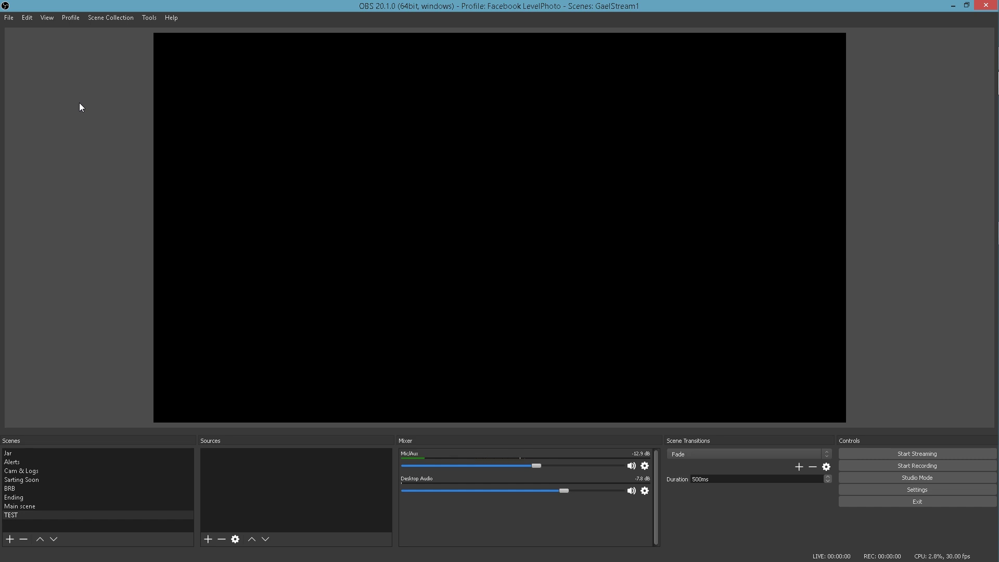
click(70, 18)
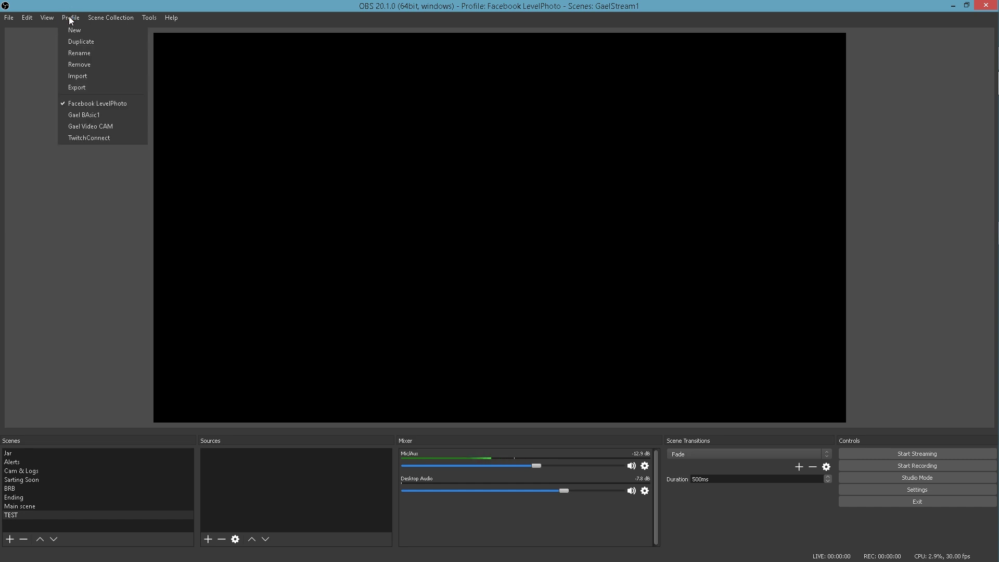
click(71, 19)
click(875, 489)
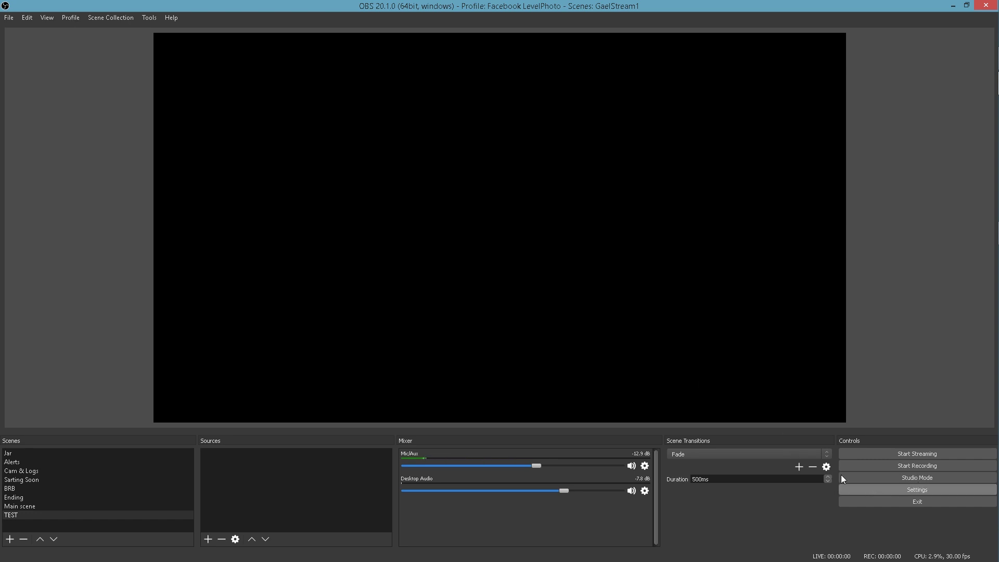
click(282, 134)
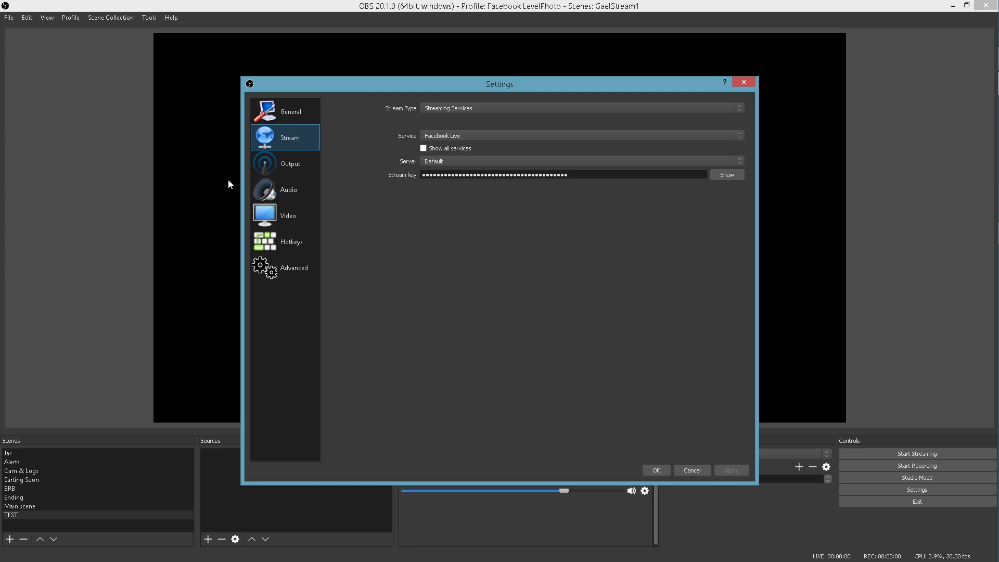
click(284, 169)
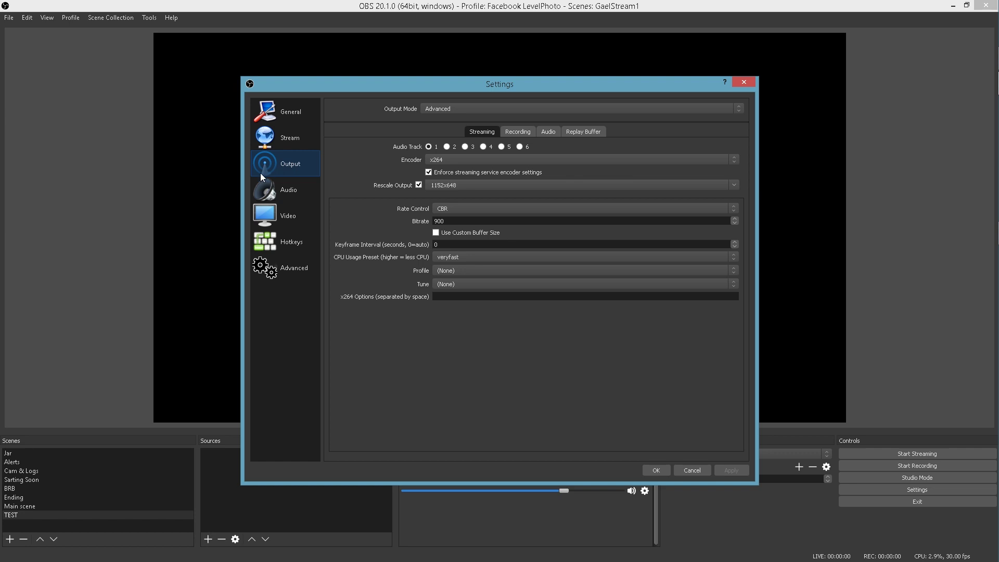
click(279, 185)
click(301, 218)
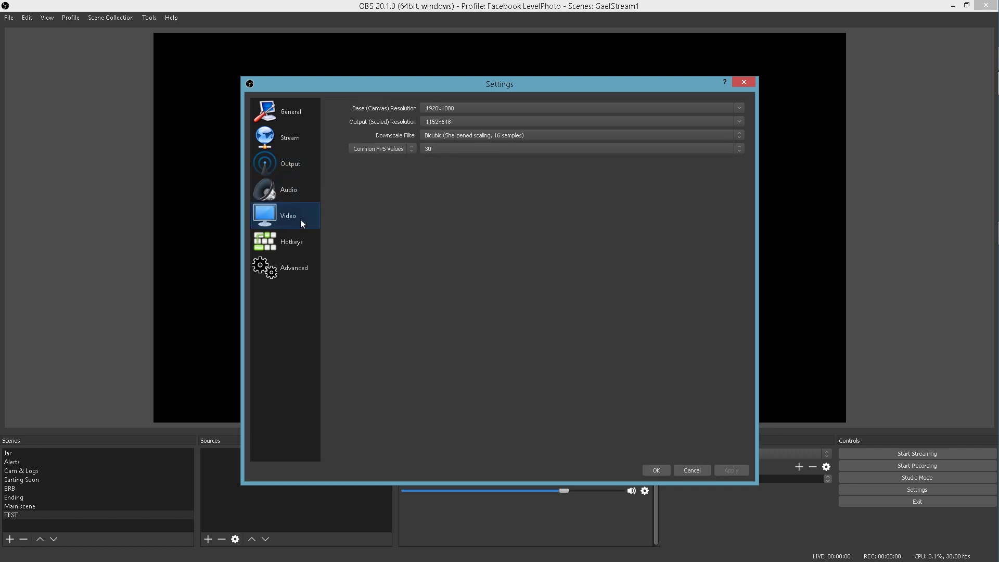
click(295, 193)
click(295, 248)
scroll(328, 247, down, 10)
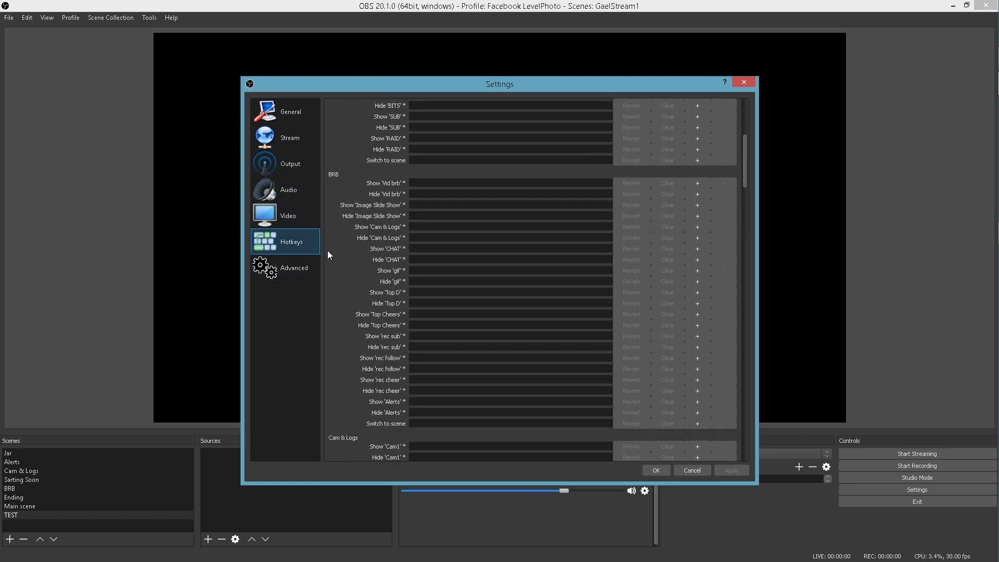
scroll(332, 253, down, 7)
scroll(333, 252, up, 6)
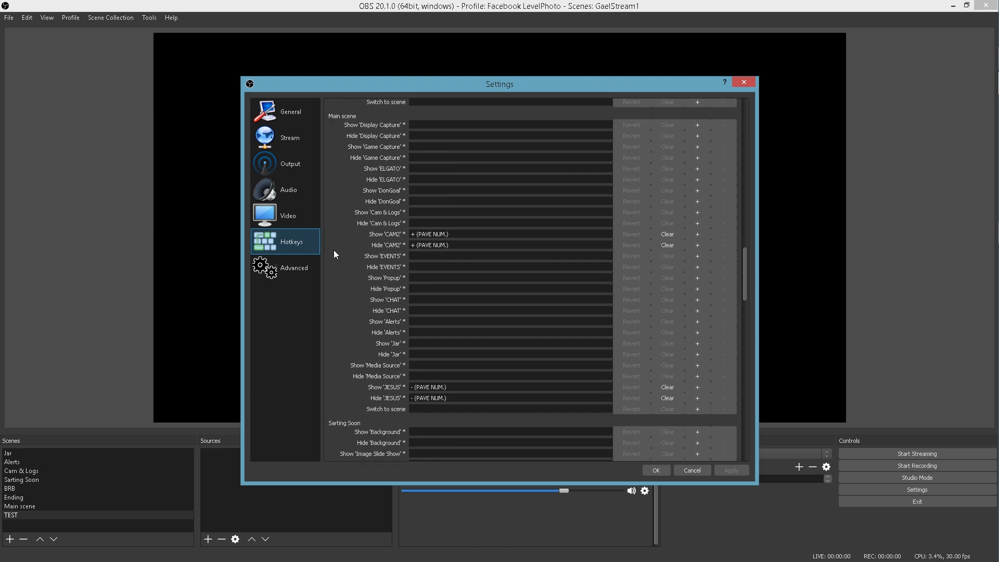
scroll(335, 254, up, 10)
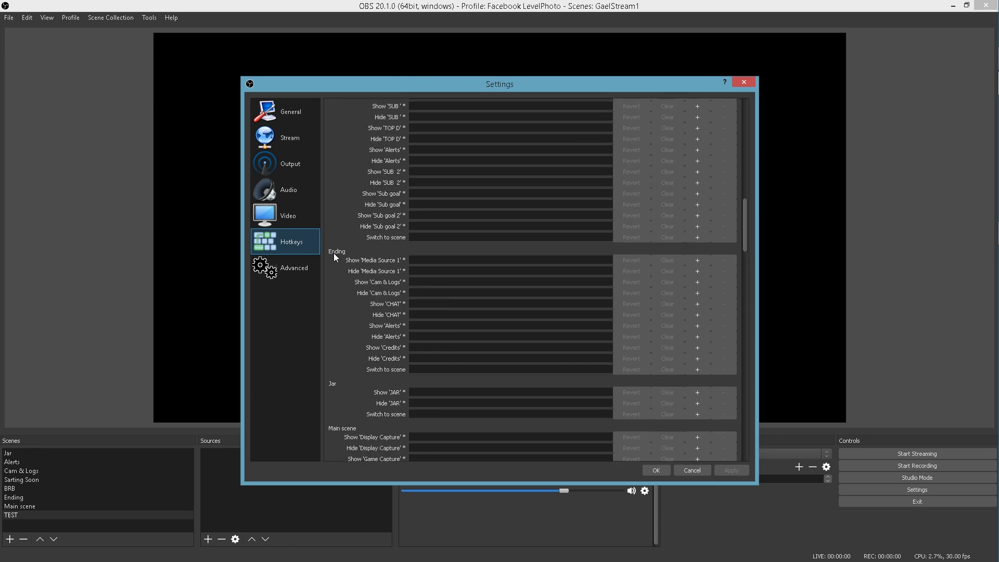
scroll(331, 256, down, 11)
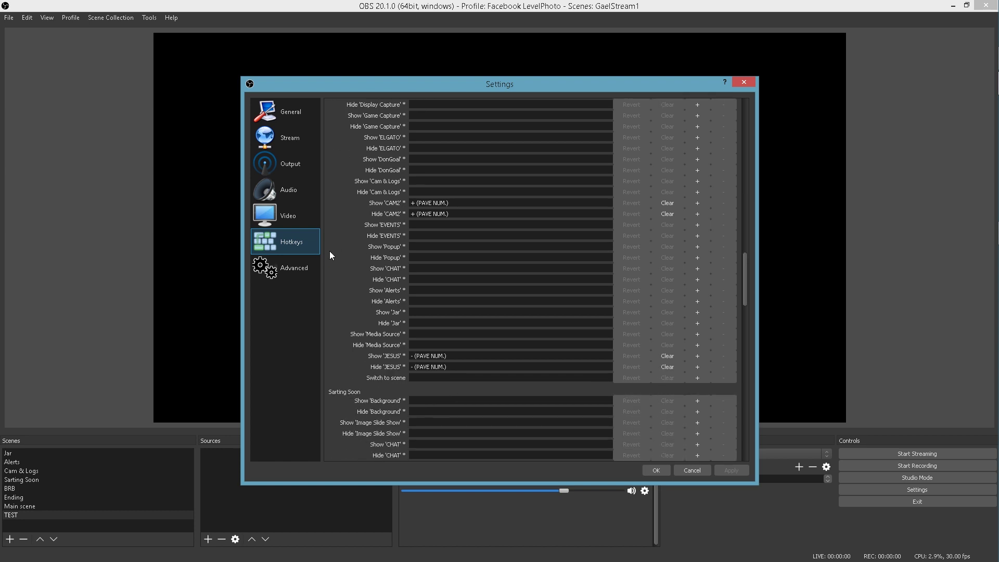
click(685, 471)
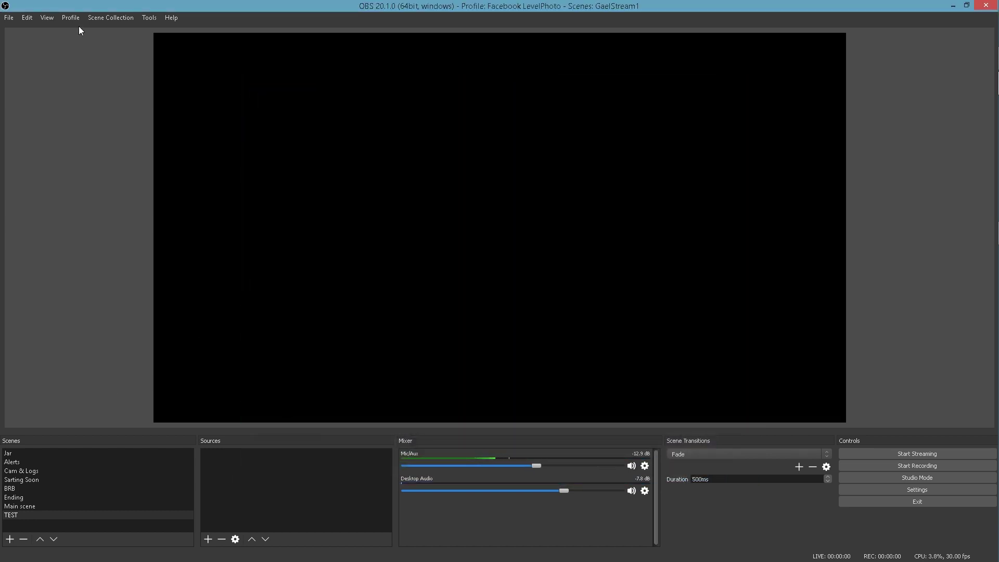
Step: Preview the GaelStream1 Main, BRB and Sarting Soon scenes
click(109, 17)
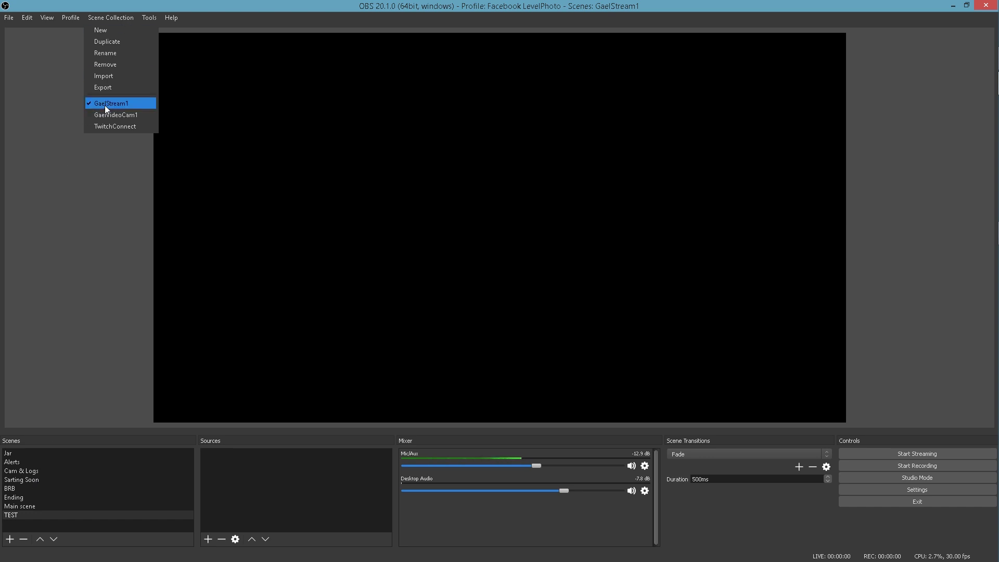
click(17, 507)
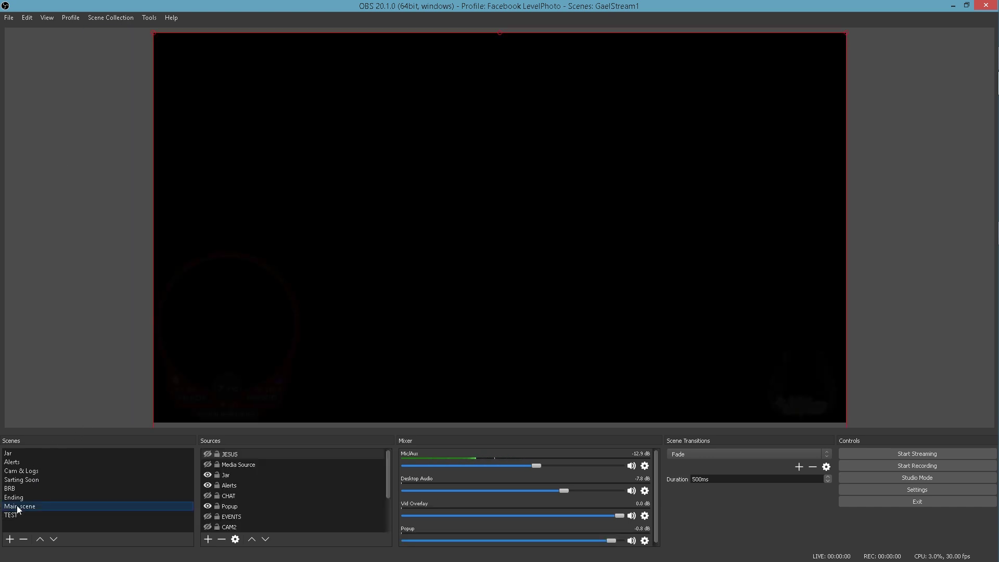
click(17, 488)
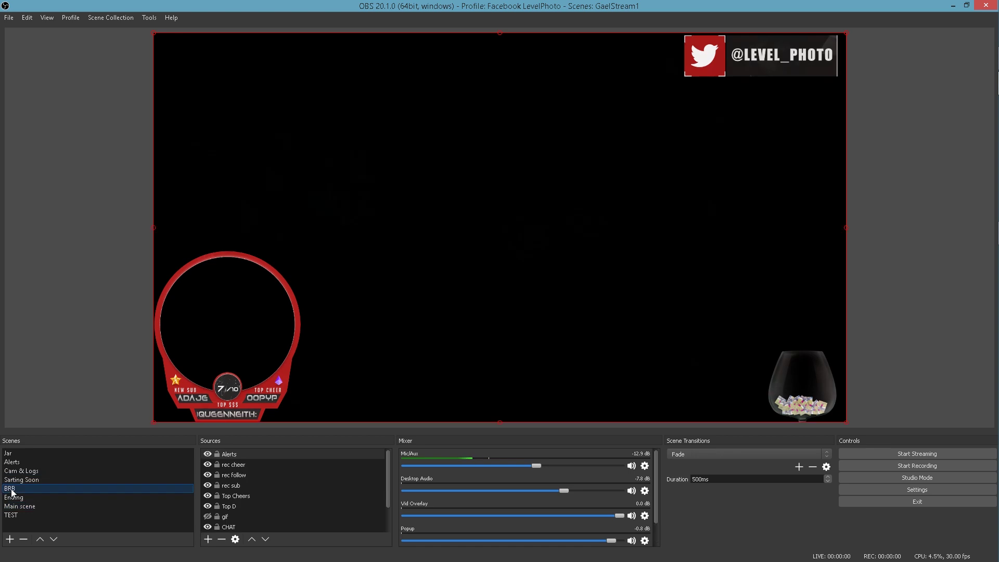
click(11, 481)
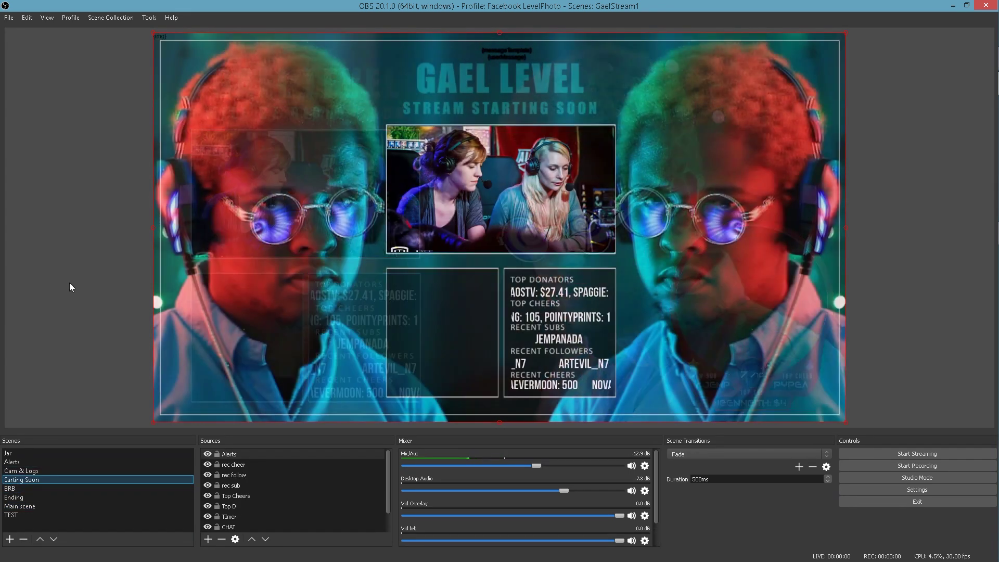
Step: Load TwitchConnect and preview BRB, Main Screen, Conference, Intermission, finishing on Starting Soon
click(103, 19)
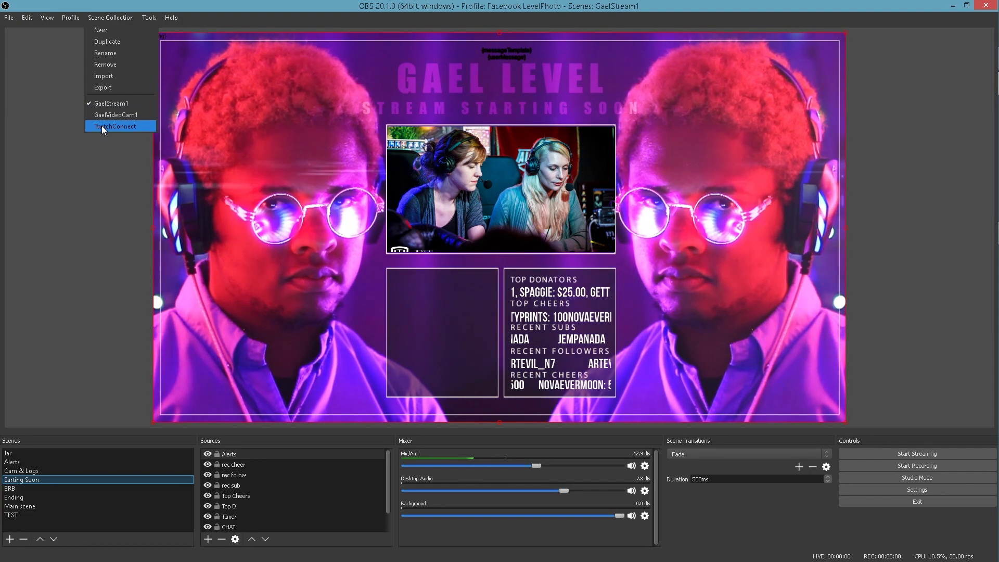
click(102, 126)
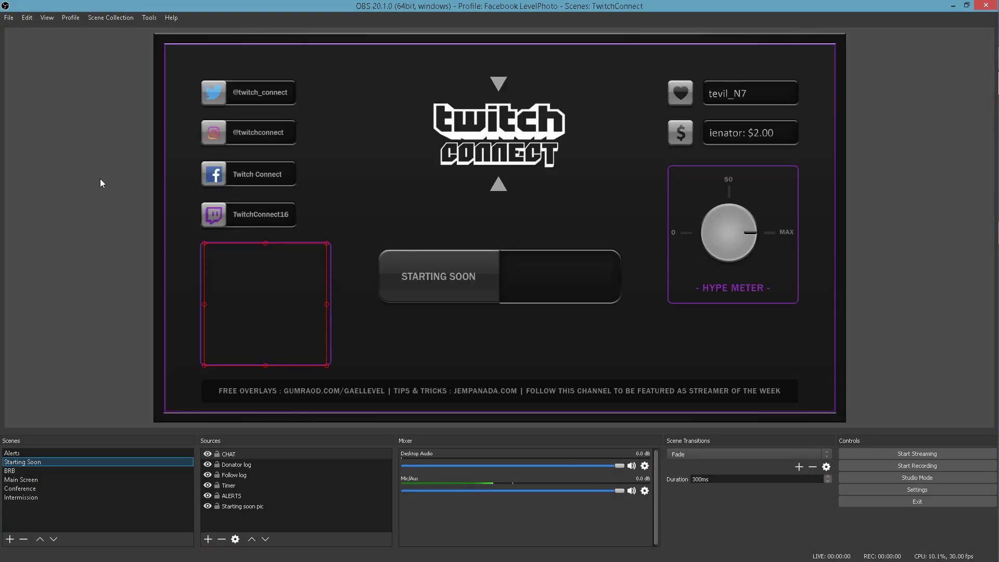
click(22, 470)
click(32, 480)
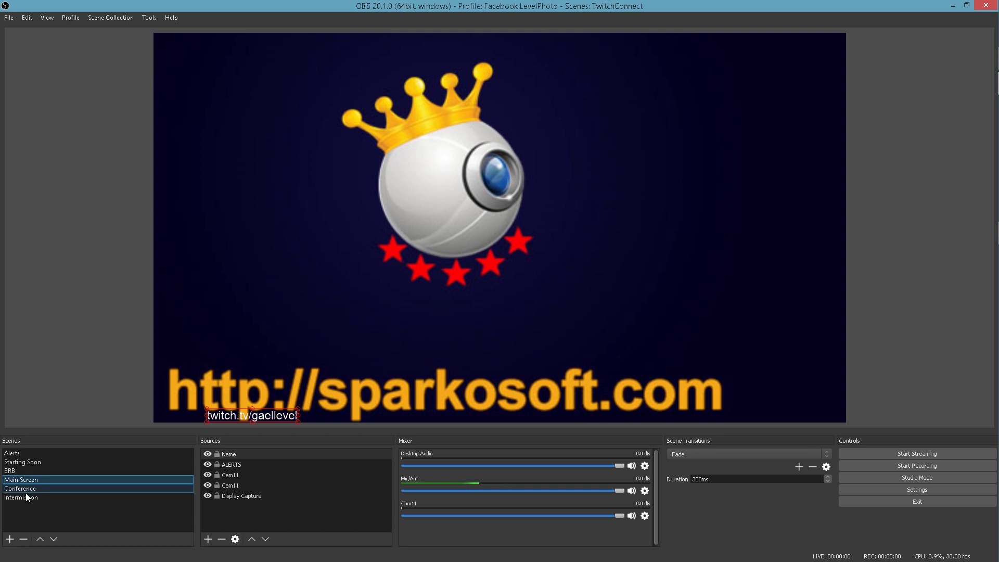
click(29, 490)
click(18, 498)
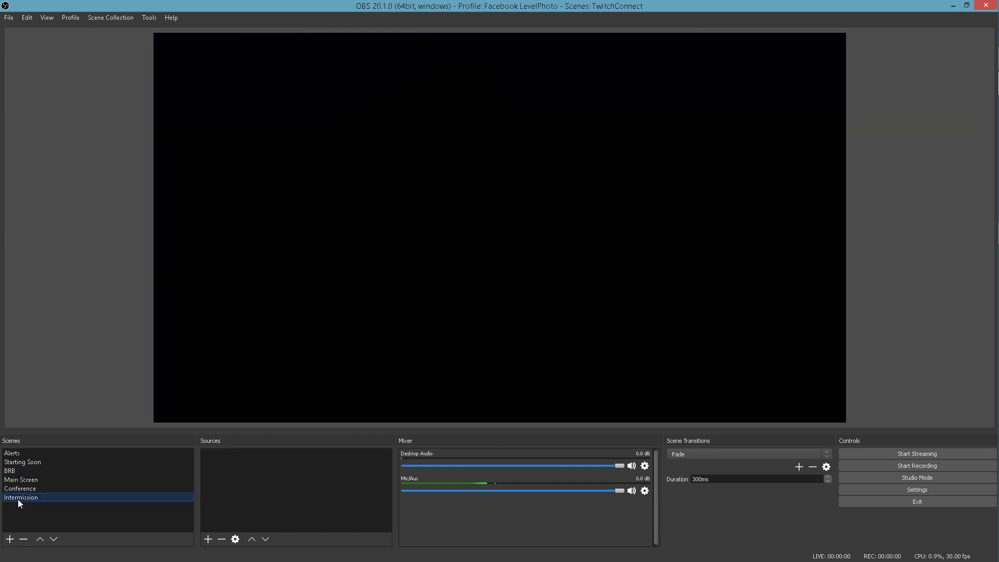
click(20, 462)
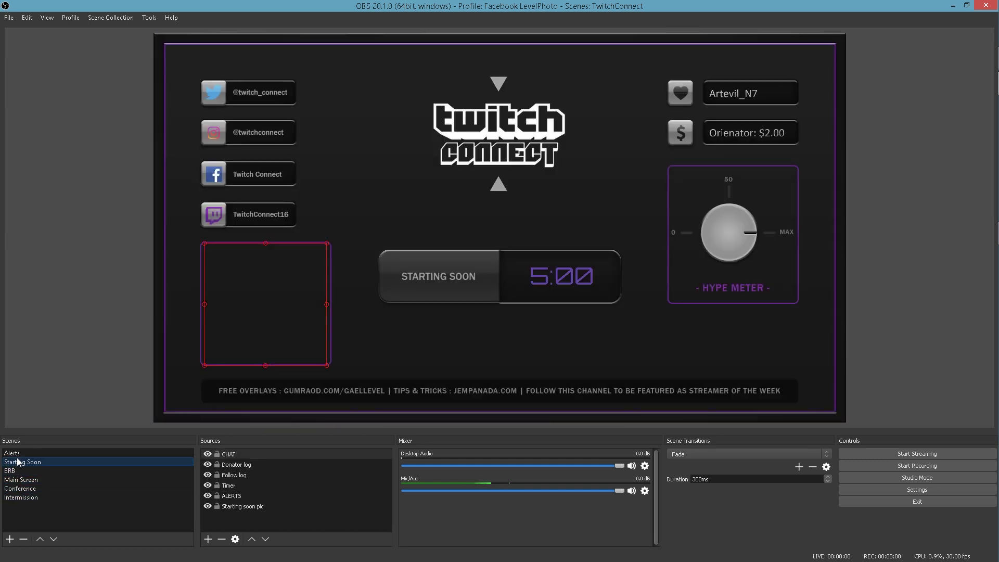
click(77, 18)
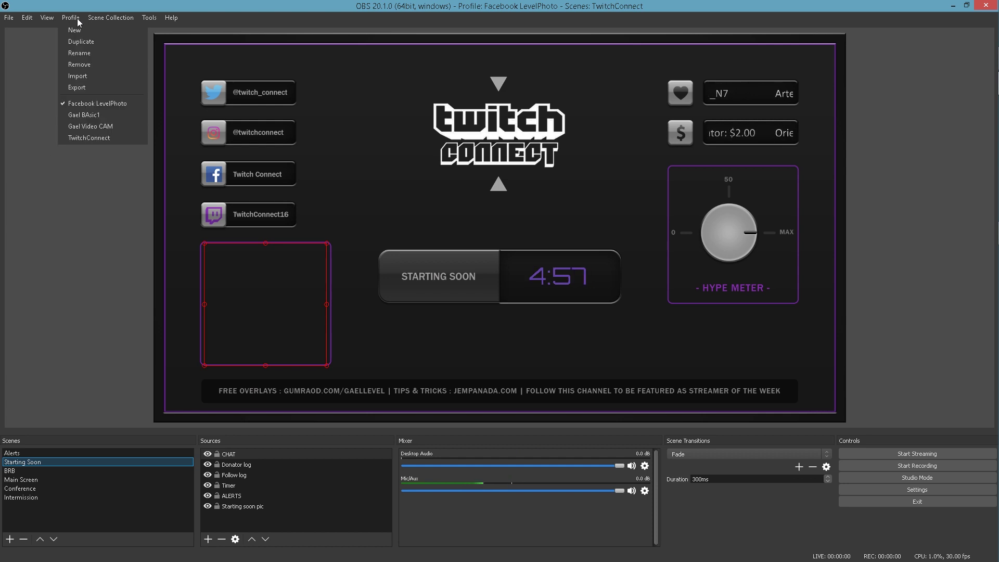
Step: Switch to the TwitchConnect profile and review its streaming service settings
click(72, 138)
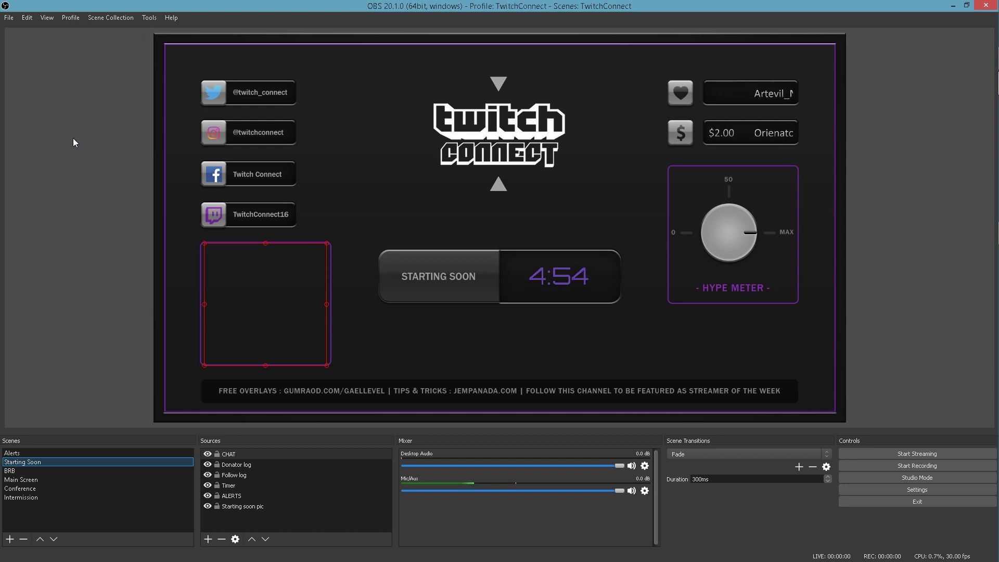
click(863, 491)
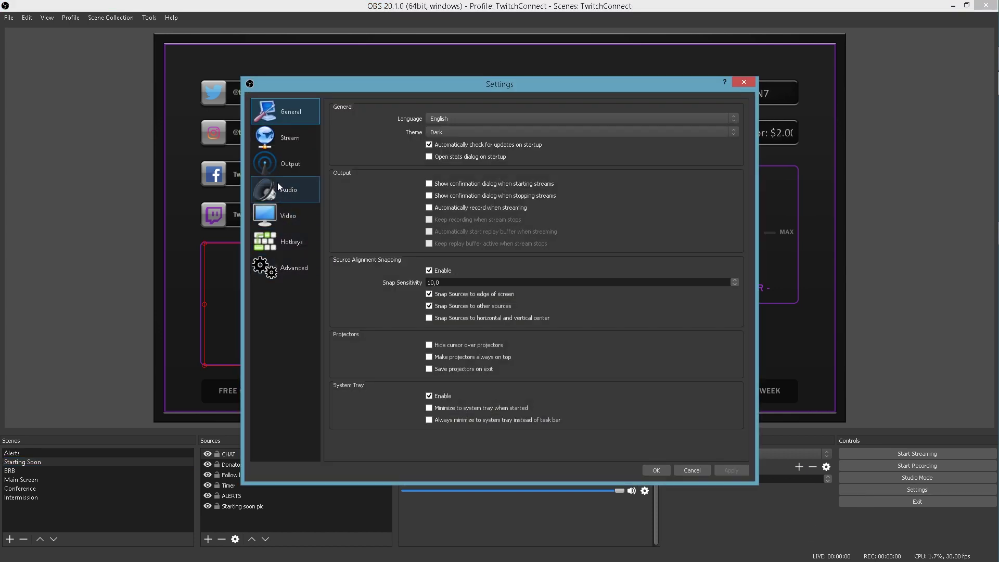
click(286, 139)
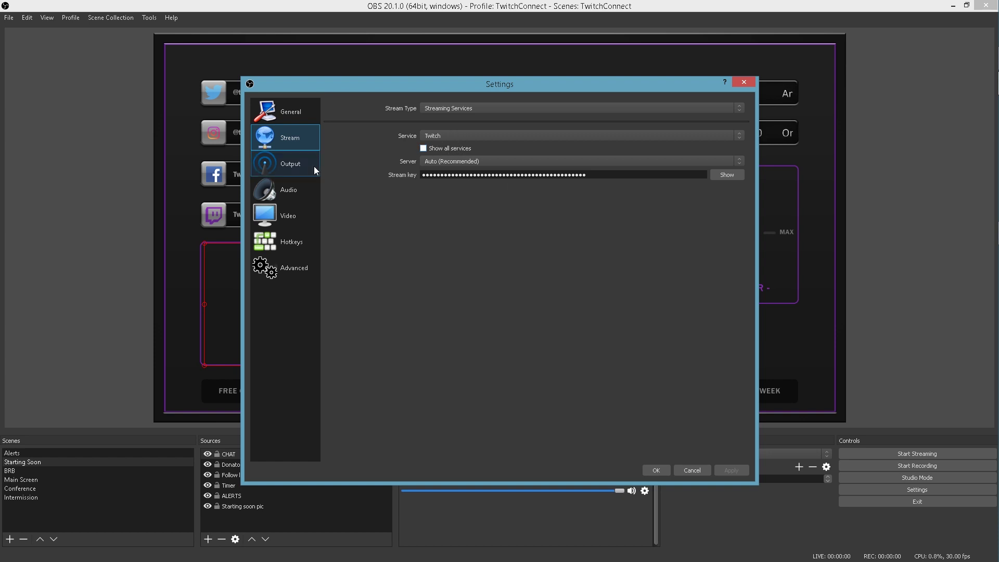
Step: Review the Output, Audio and Hotkeys pages, then close Settings
click(286, 166)
click(283, 197)
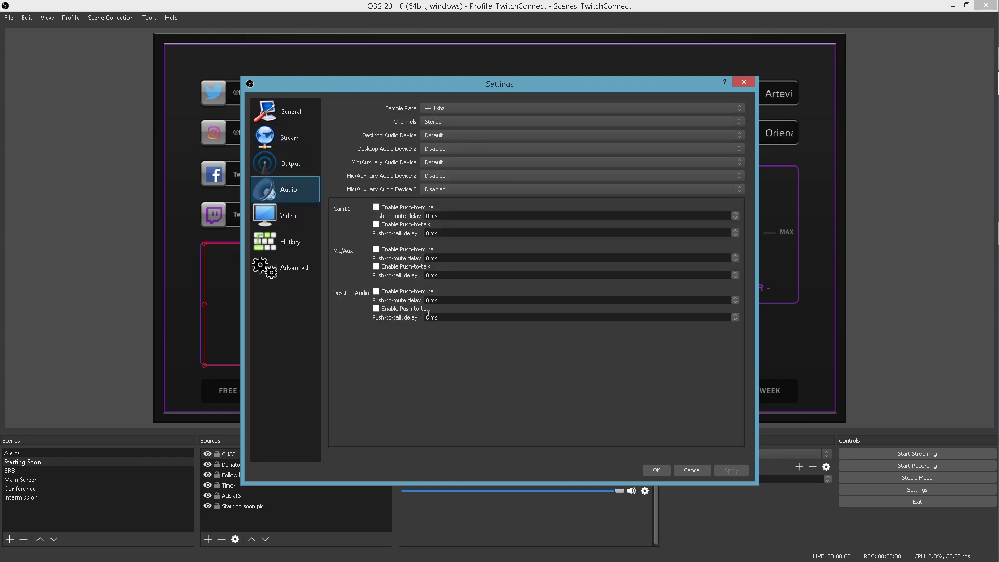
click(291, 243)
scroll(348, 298, down, 1)
scroll(343, 300, down, 2)
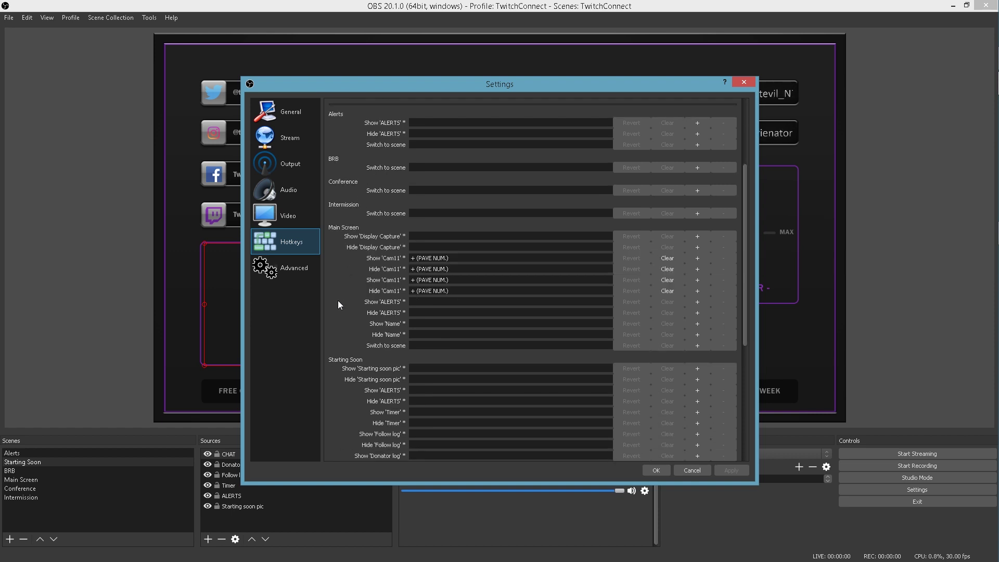
scroll(332, 301, down, 2)
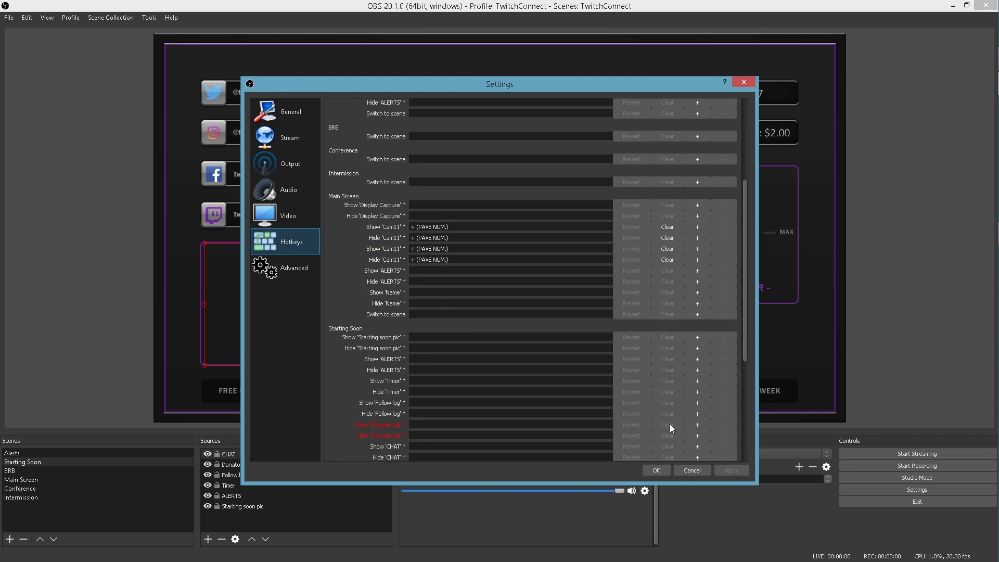
click(678, 472)
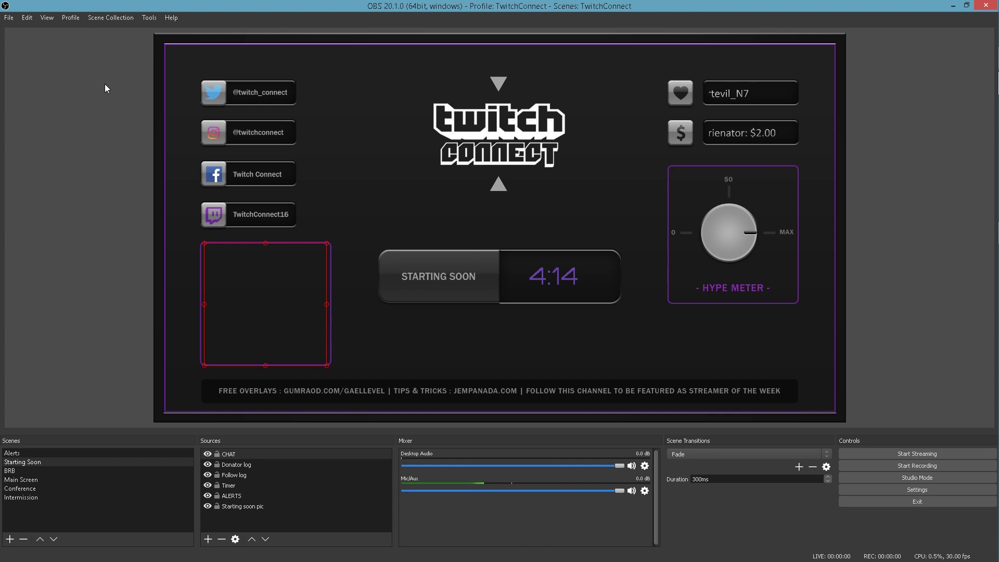
Step: Confirm TwitchConnect is checked in the Profile and Scene Collection menus, and select the Timer source
click(71, 18)
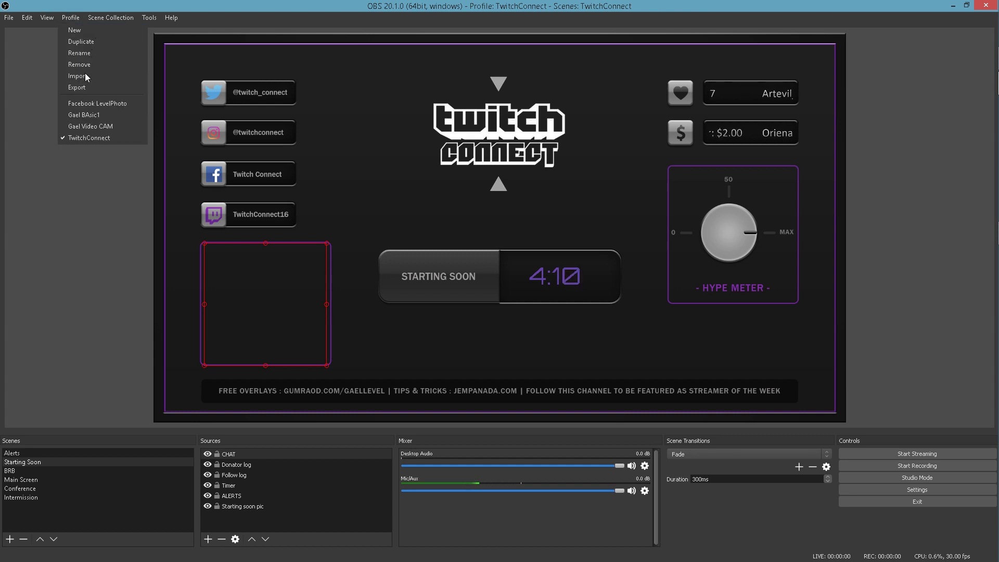
click(97, 138)
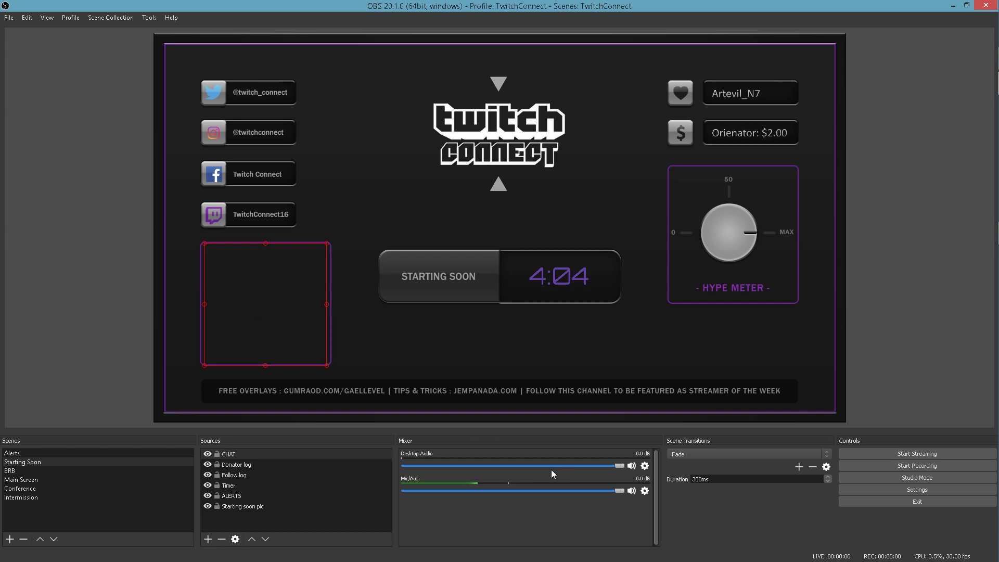
click(96, 18)
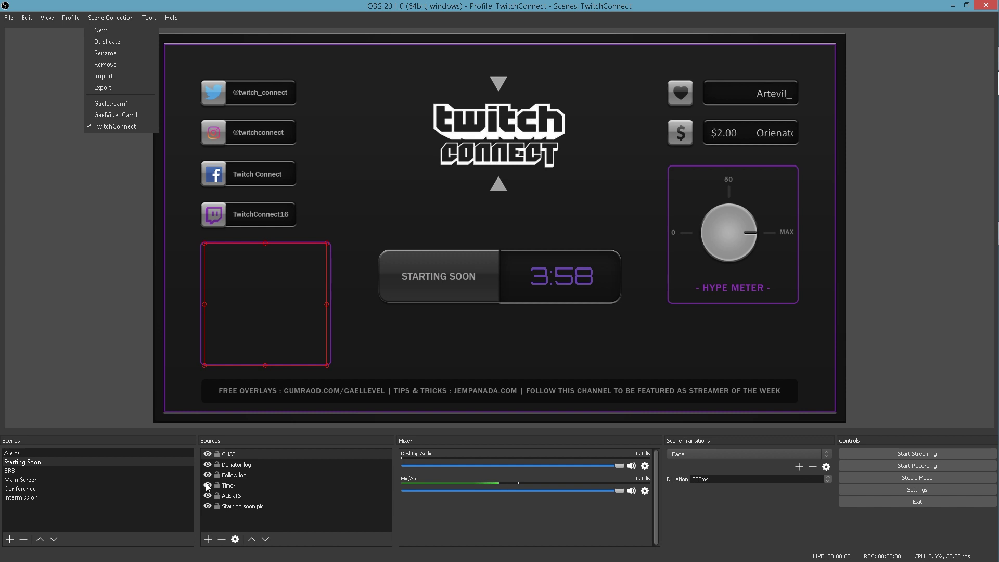
click(233, 467)
click(221, 485)
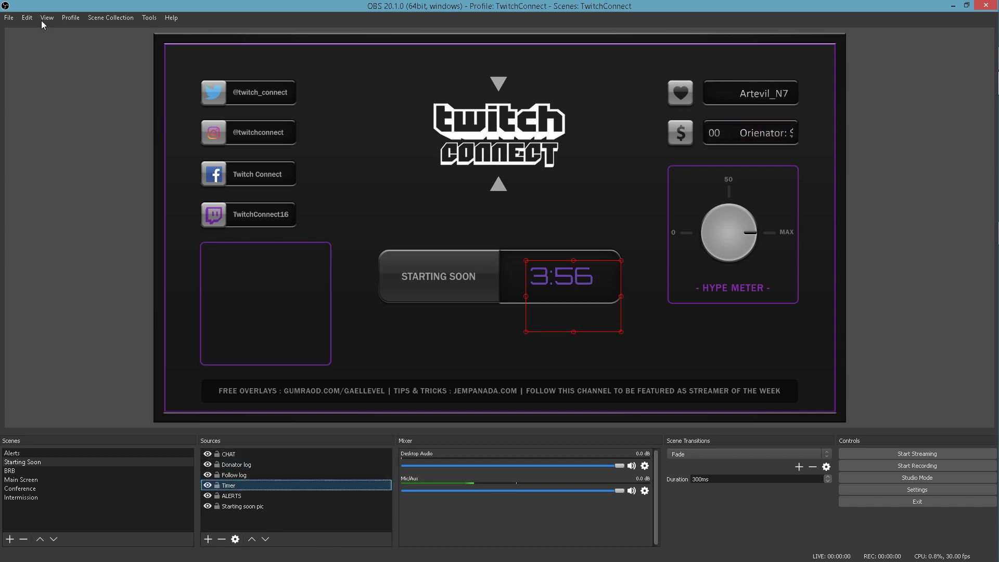
click(71, 18)
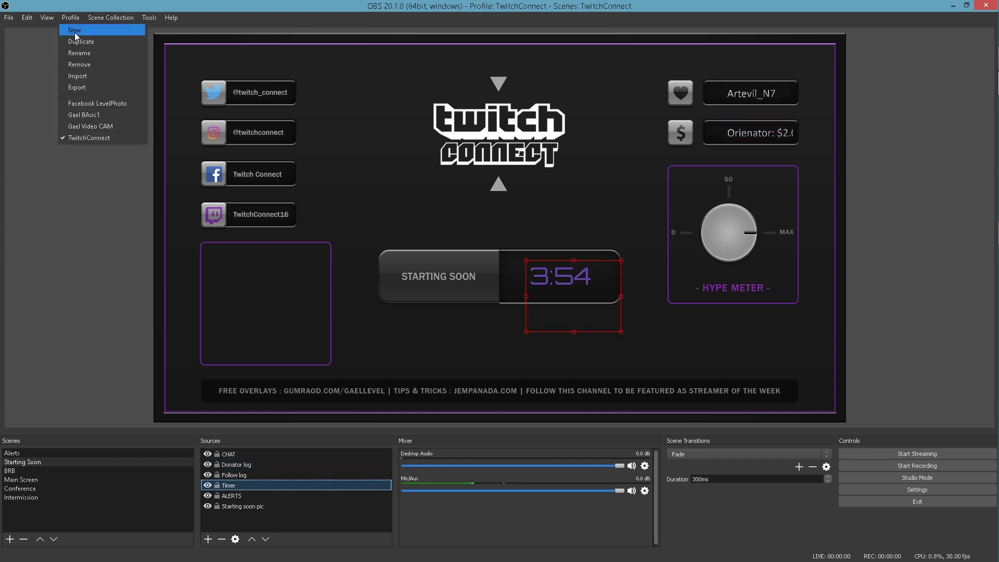
Step: Switch to the Gael BAsic1 profile and check its Twitch Paris stream server without saving
click(98, 114)
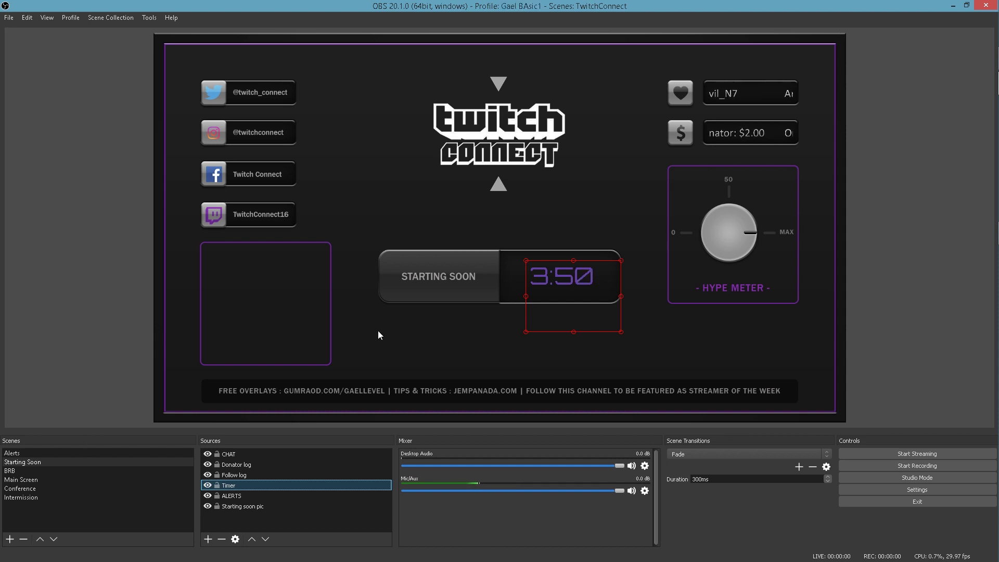
click(916, 490)
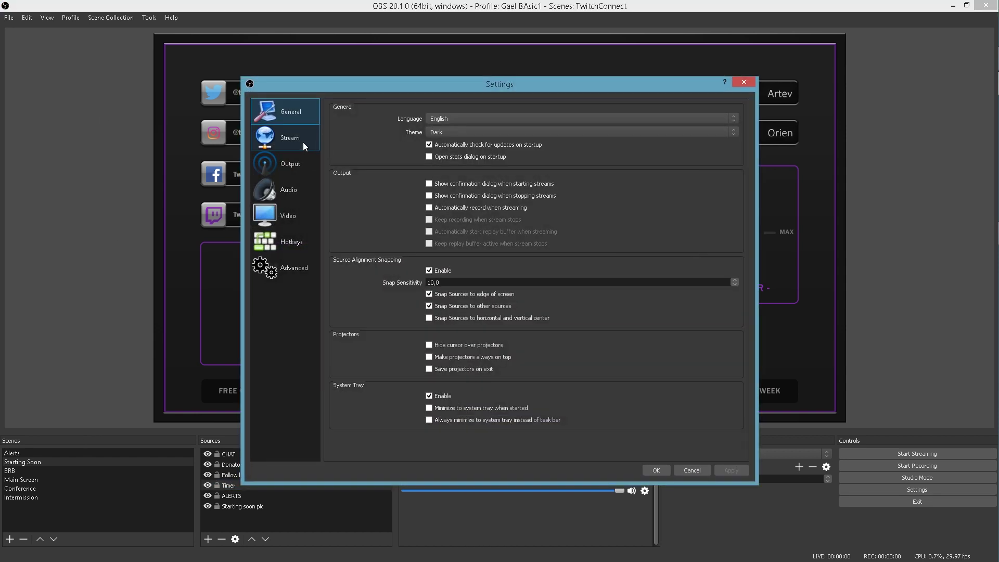
click(291, 142)
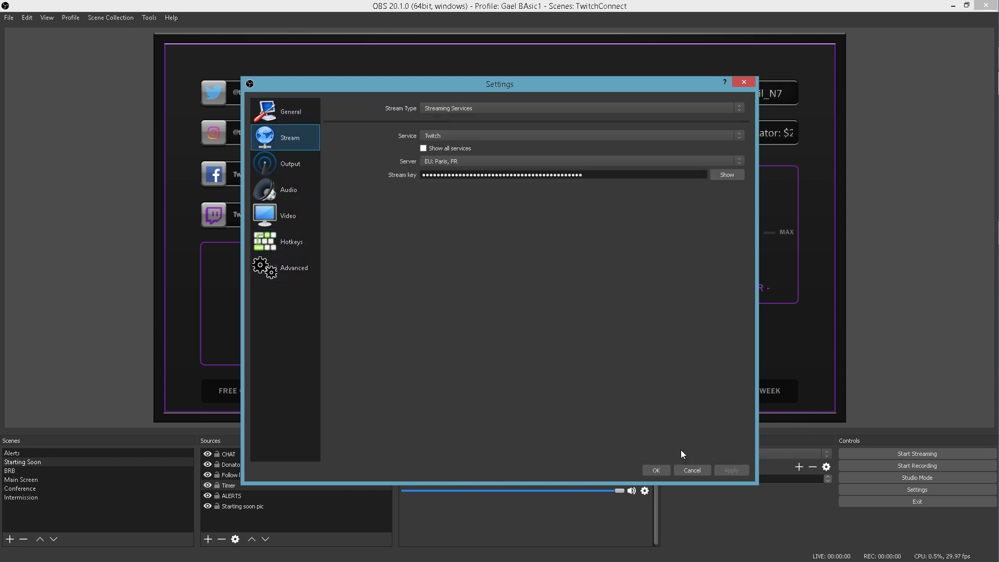
click(691, 470)
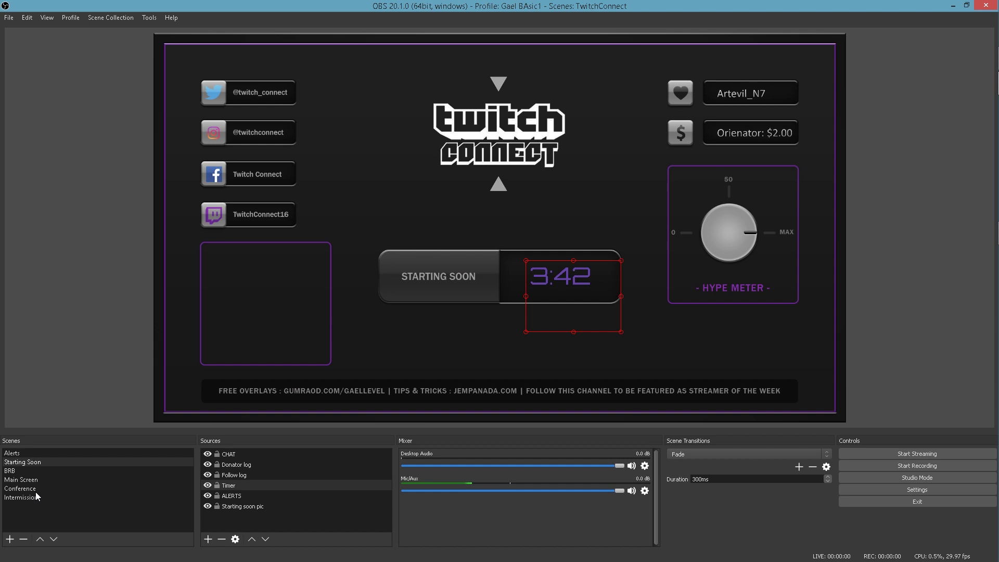
click(107, 271)
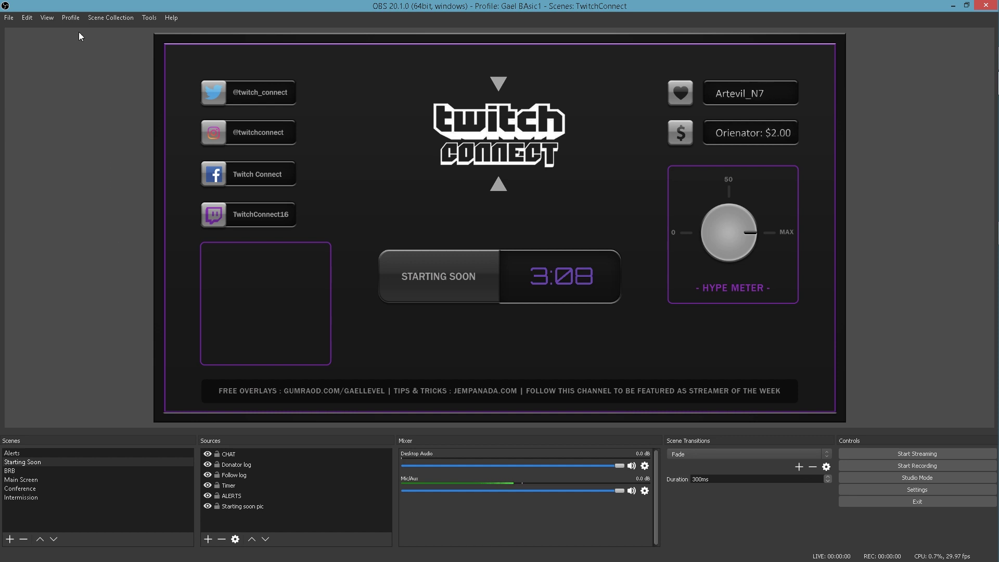
click(107, 20)
click(106, 20)
click(74, 20)
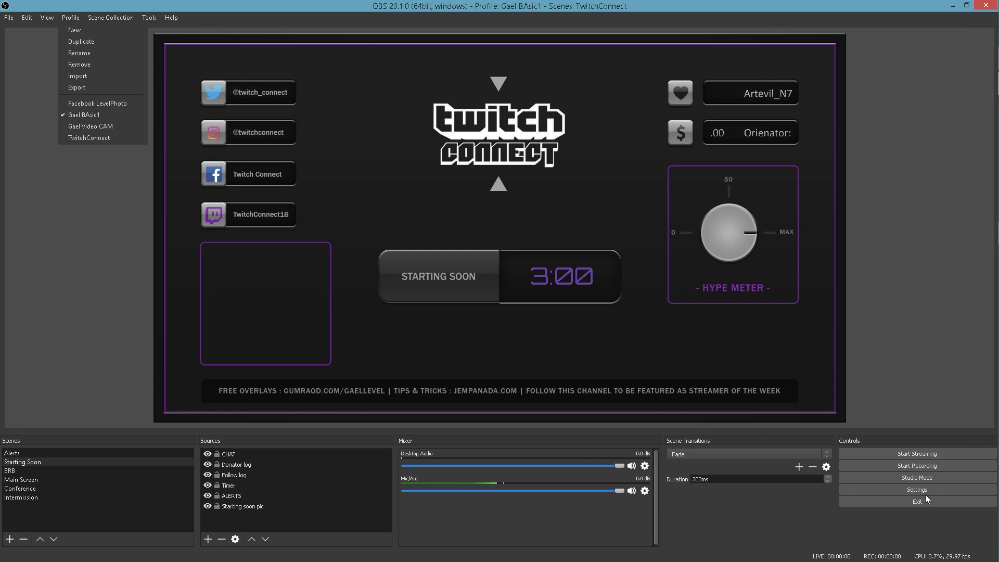
click(897, 489)
click(897, 489)
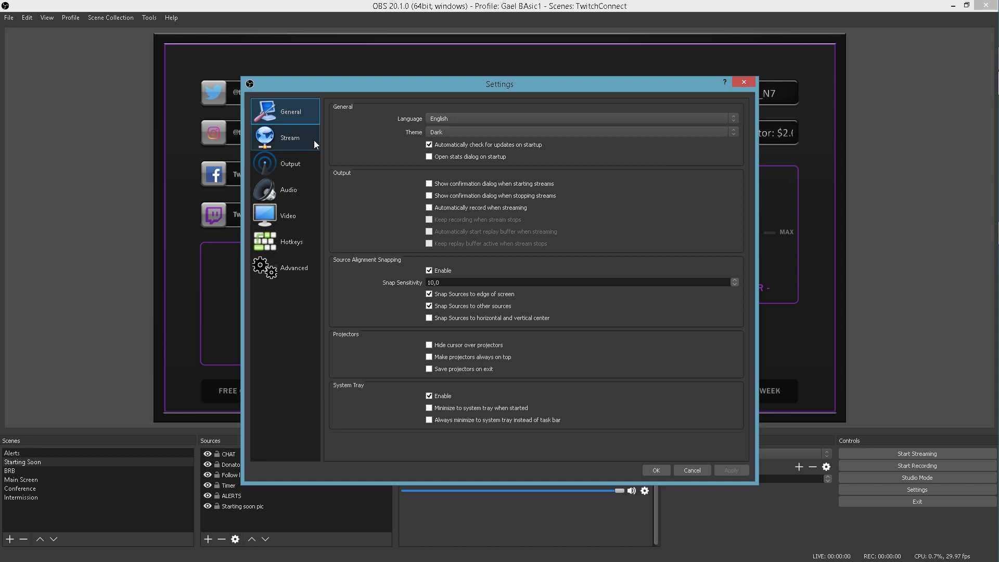
click(302, 138)
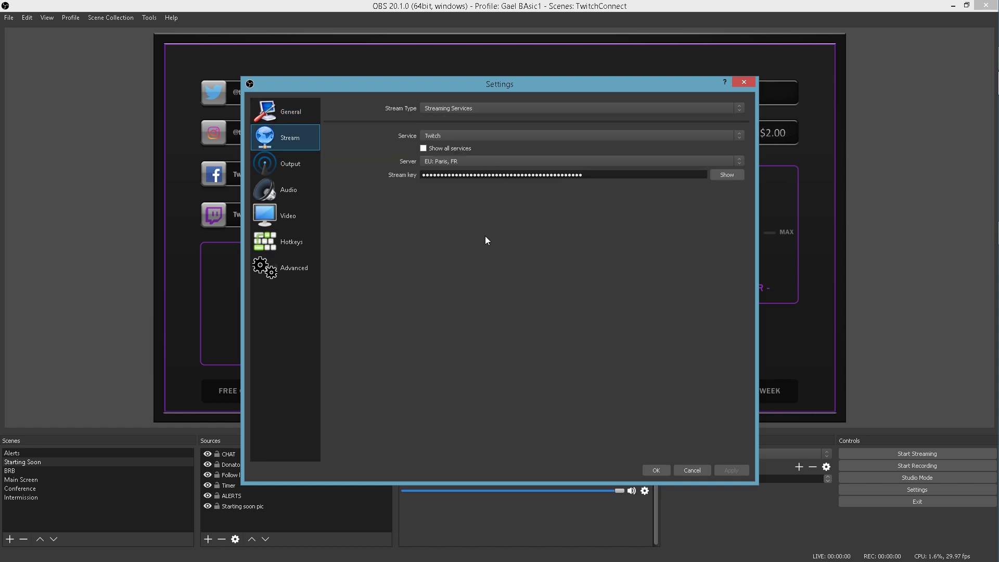
click(698, 476)
click(230, 523)
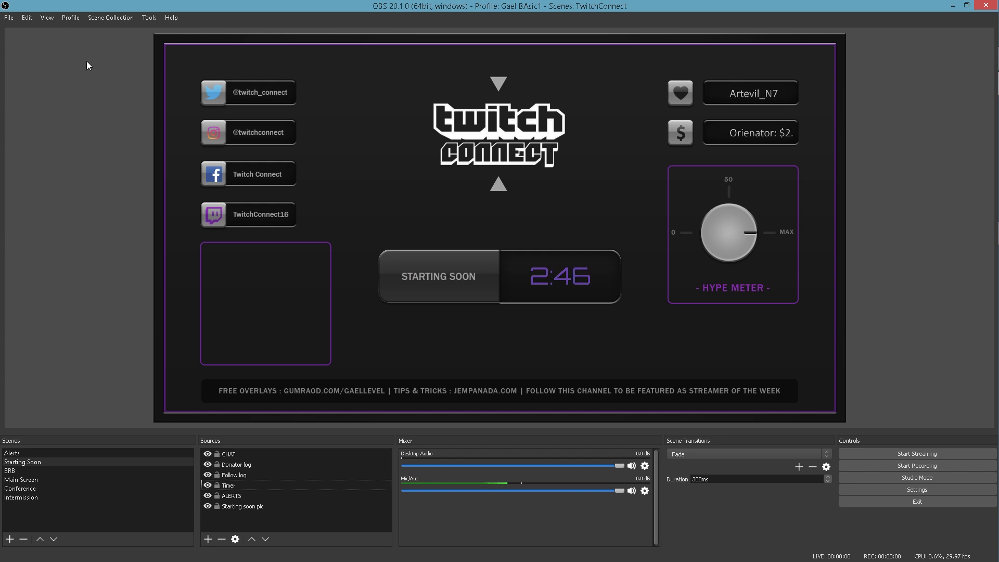
Step: Keep Gael BAsic1 as the profile and pick GaelStream1 from the scene collections
click(67, 20)
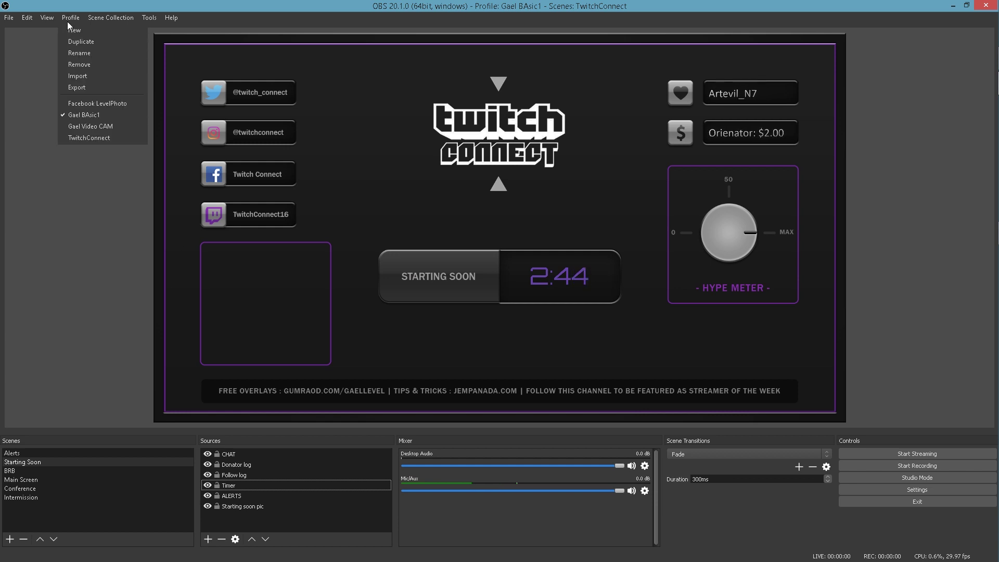
click(84, 116)
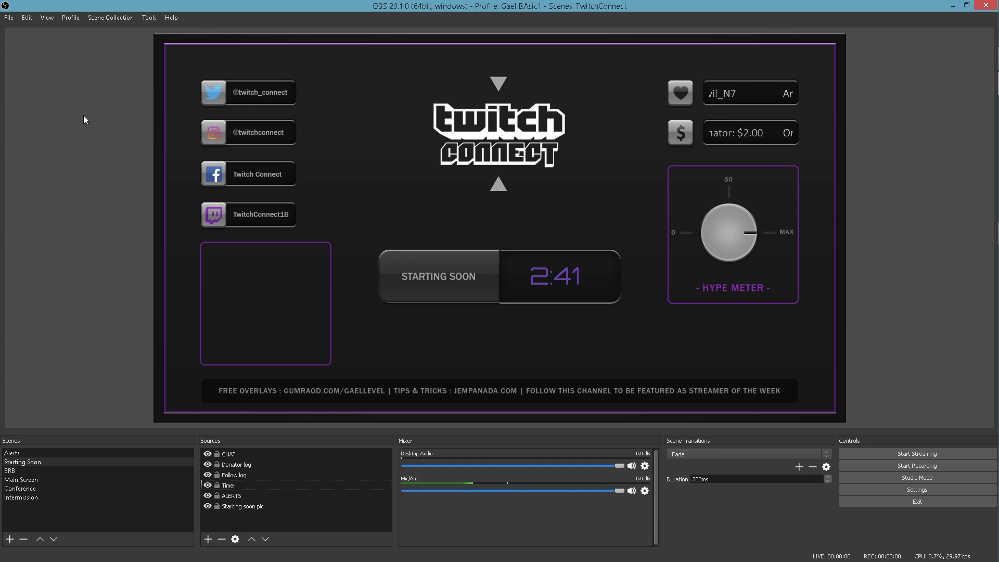
click(101, 18)
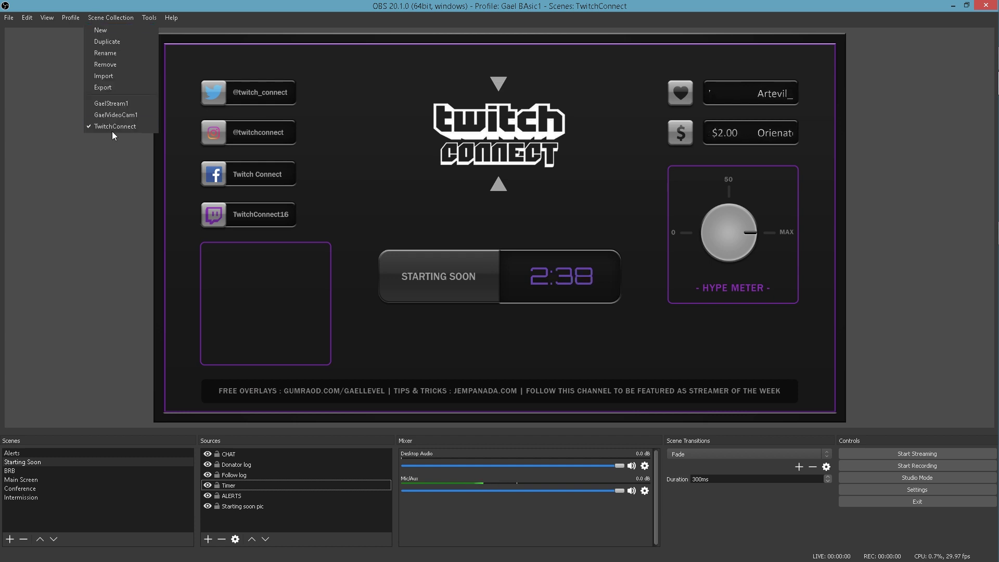
click(285, 521)
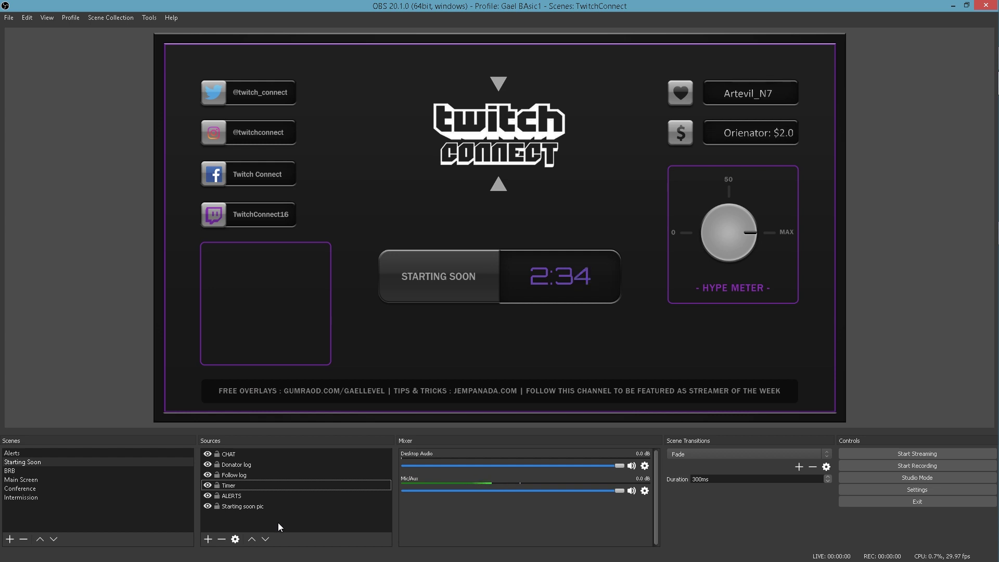
click(67, 17)
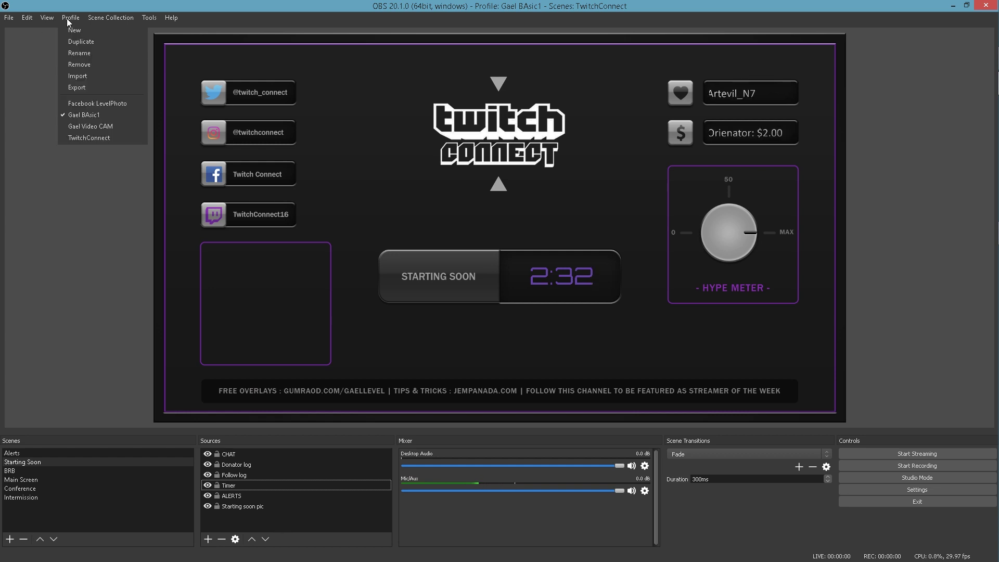
mouse_move(112, 15)
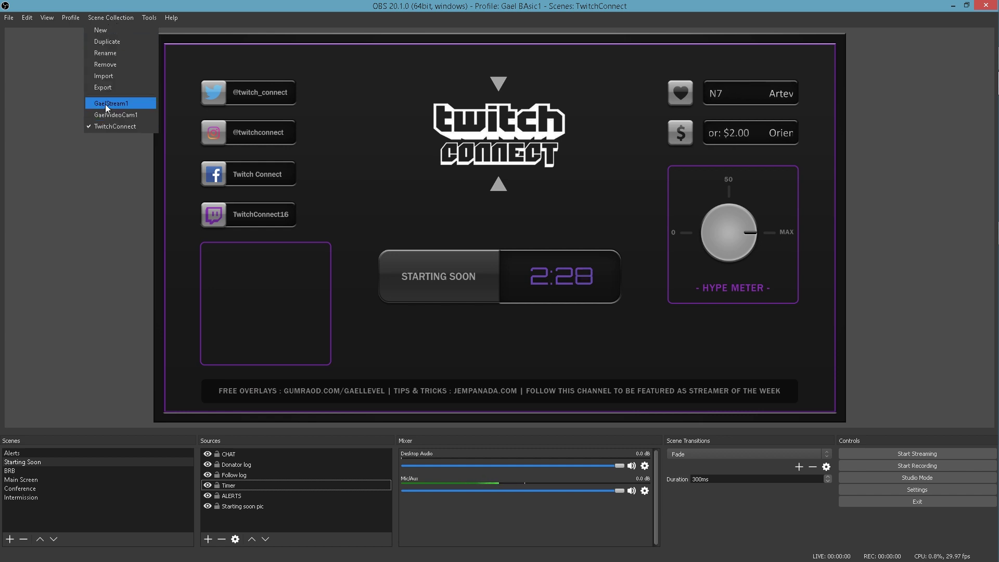
click(105, 104)
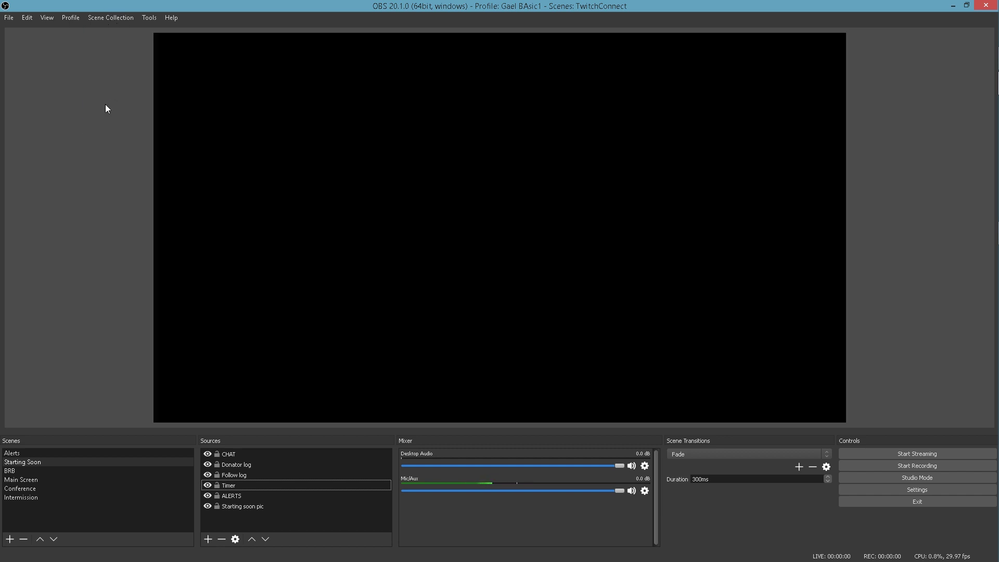